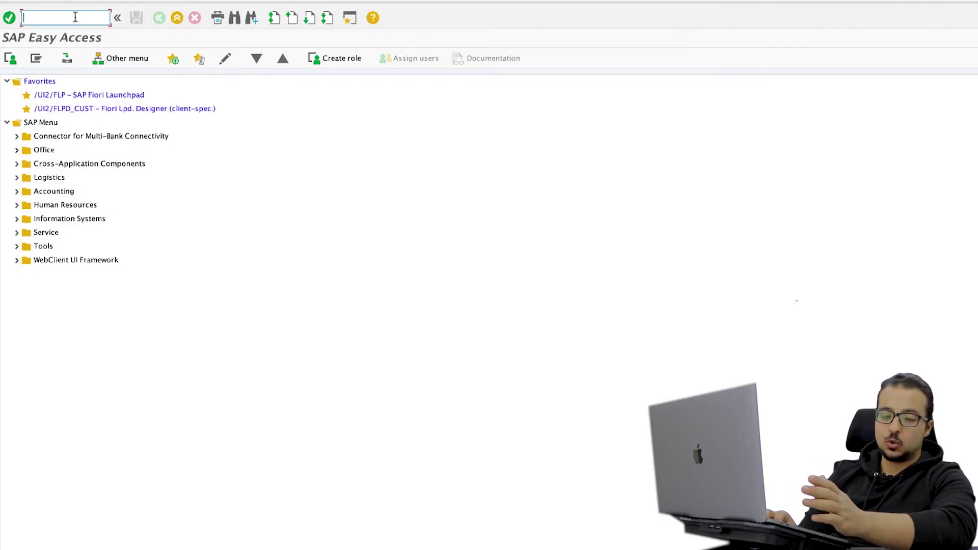
# Start ME21N to create a purchase order with item 10, material 3077, 100 at 4,00 EUR.
pyautogui.write('ME21N')
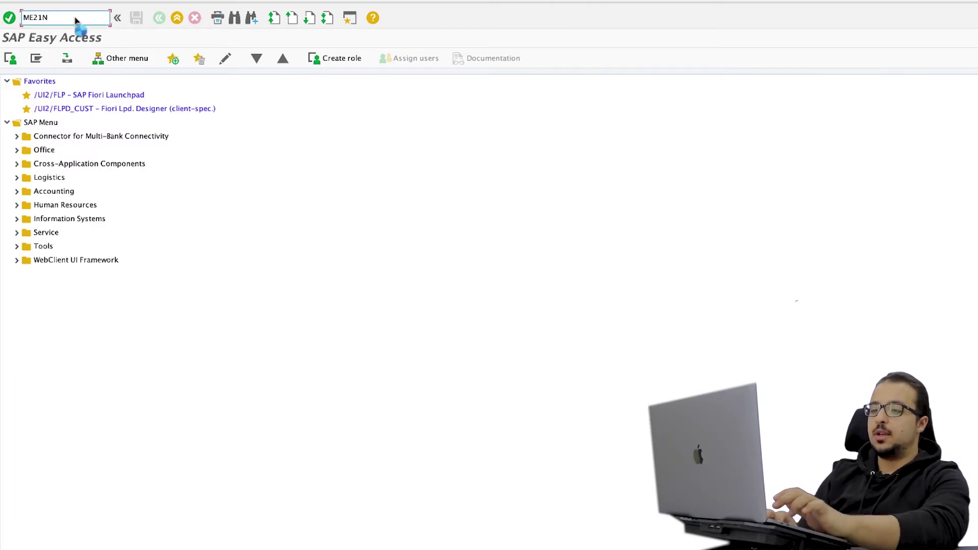
pyautogui.press('Return')
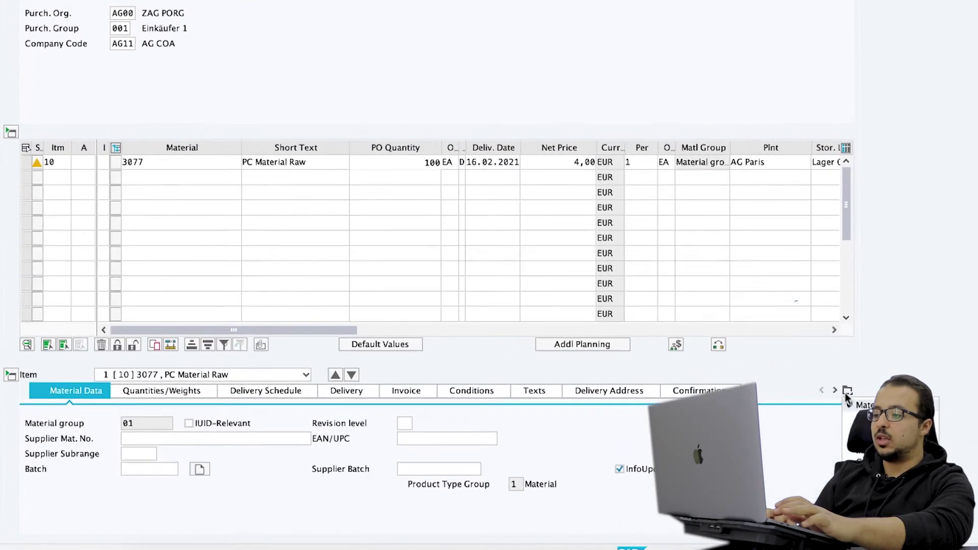
# On item 10's Invoice tab, set the down payment category to Mandatory and tax code V0.
pyautogui.click(947, 438)
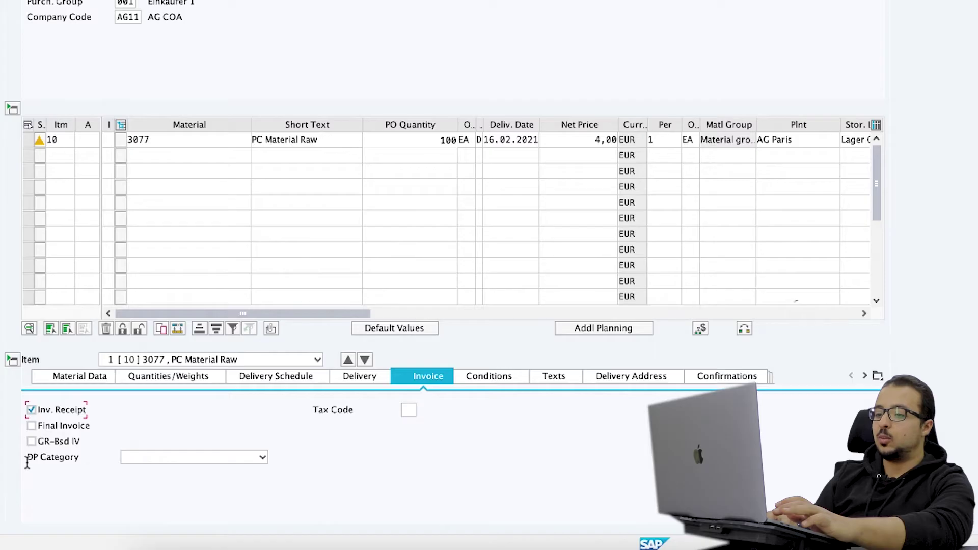
pyautogui.click(179, 456)
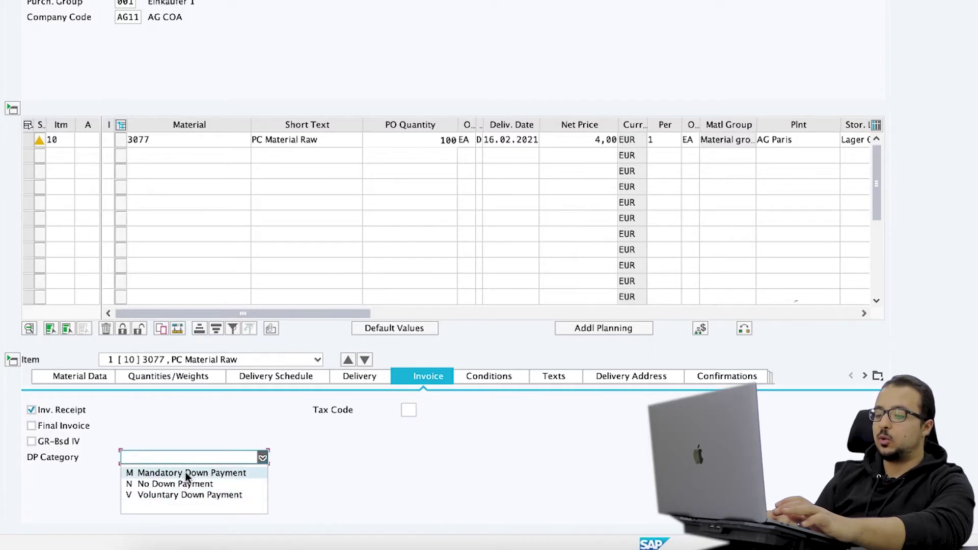
pyautogui.click(193, 472)
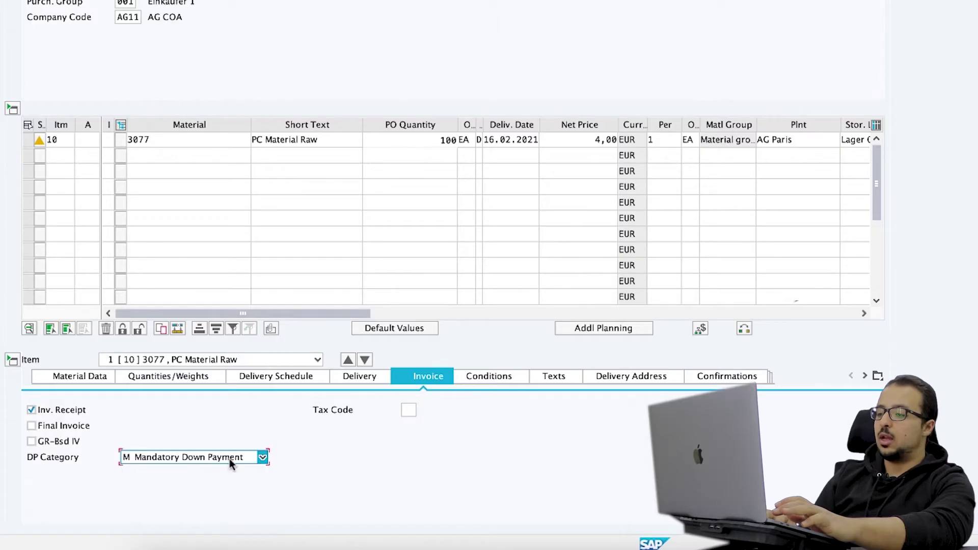
pyautogui.click(408, 410)
pyautogui.write('V0')
pyautogui.press('Return')
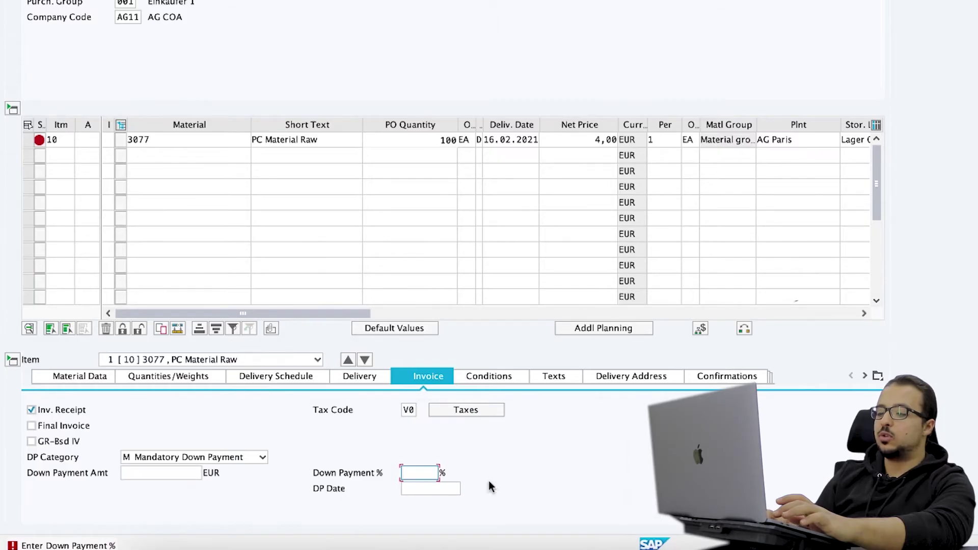
# Set a 20% down payment due 01.03.2021 and save the purchase order.
pyautogui.click(172, 473)
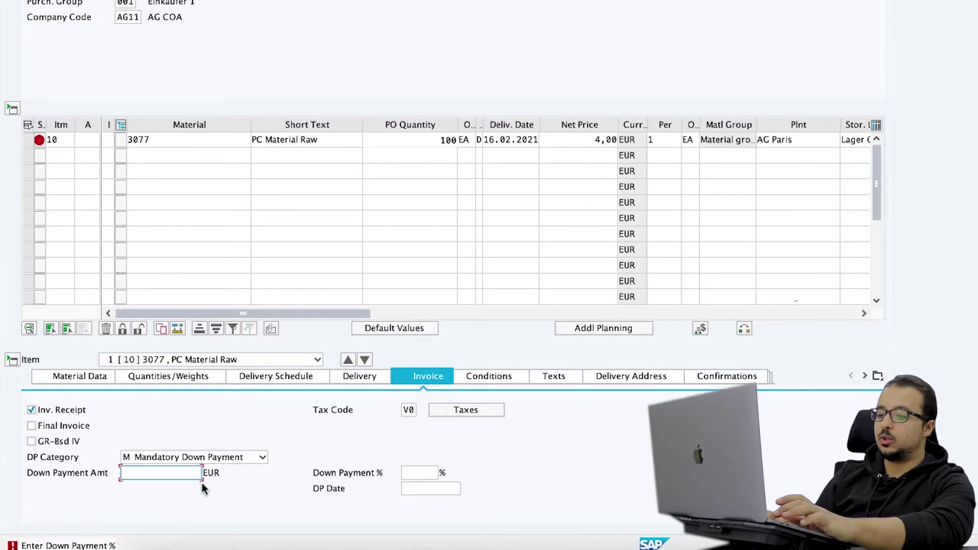
pyautogui.click(414, 472)
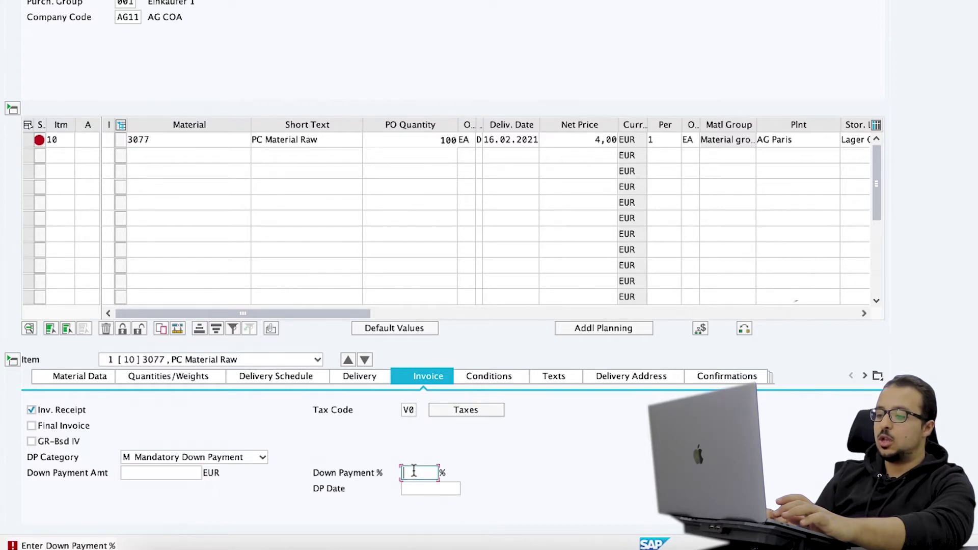
pyautogui.write('2')
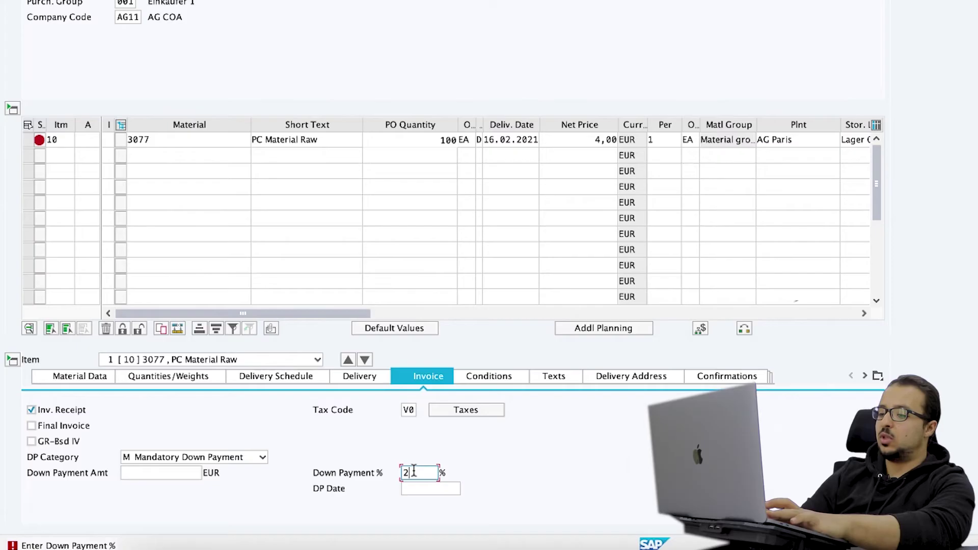
pyautogui.write('0')
pyautogui.press('Return')
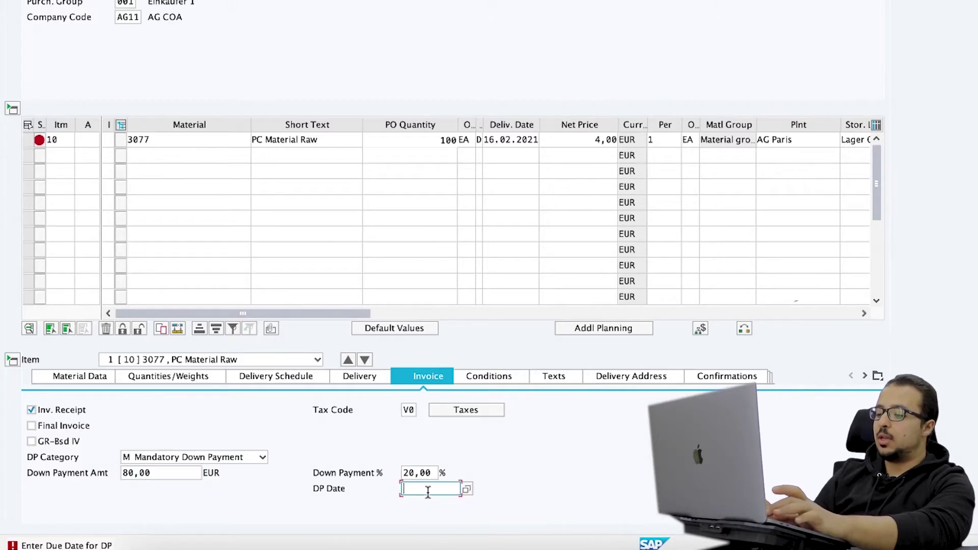
pyautogui.write('01.03.2021')
pyautogui.press('Return')
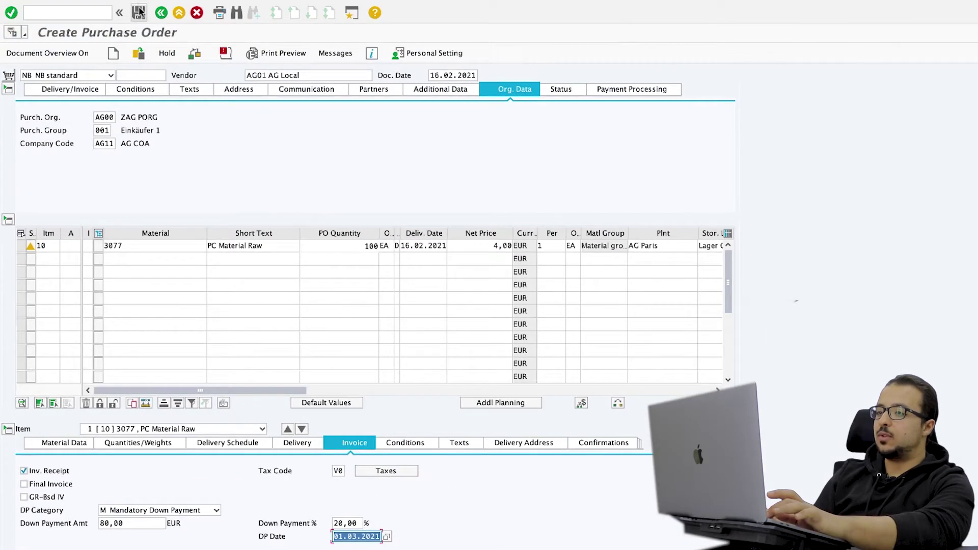
pyautogui.click(138, 11)
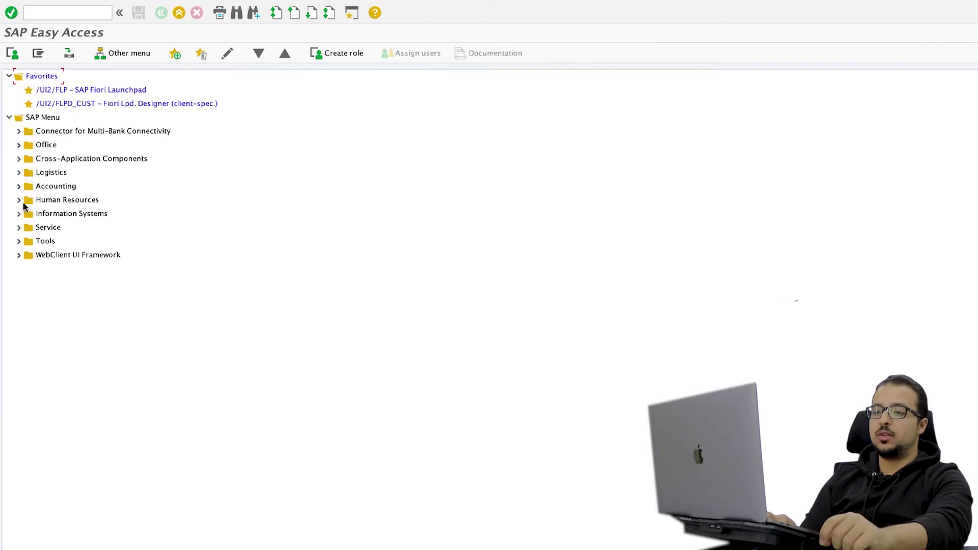
# Open Down-Payment Monitoring for PO (ME2DP) from the Purchasing reporting menu.
pyautogui.click(19, 173)
pyautogui.click(28, 200)
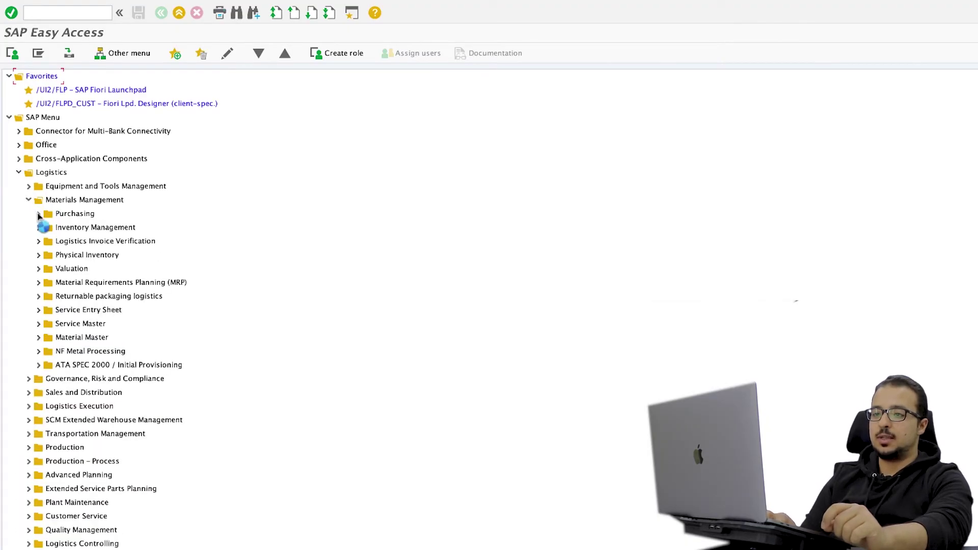
pyautogui.click(39, 214)
pyautogui.click(48, 228)
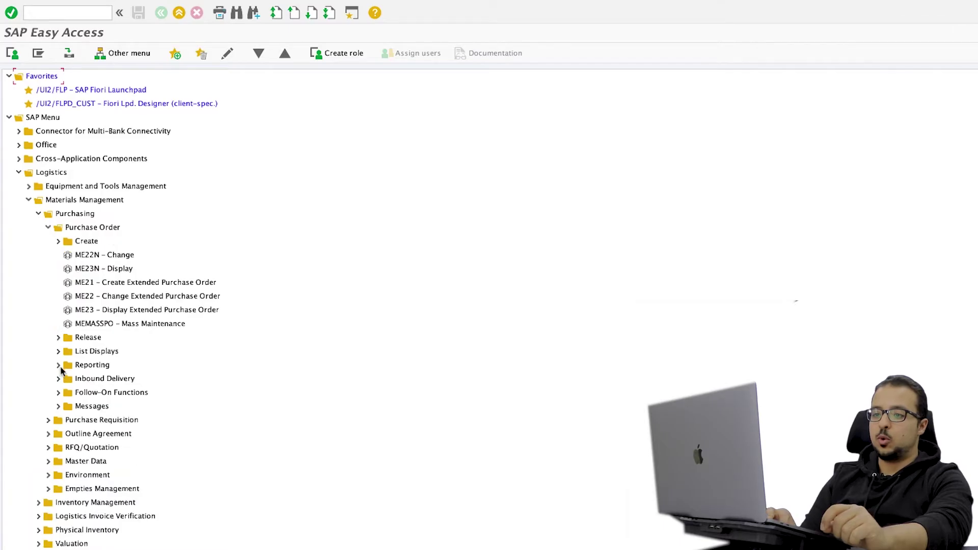
pyautogui.click(59, 366)
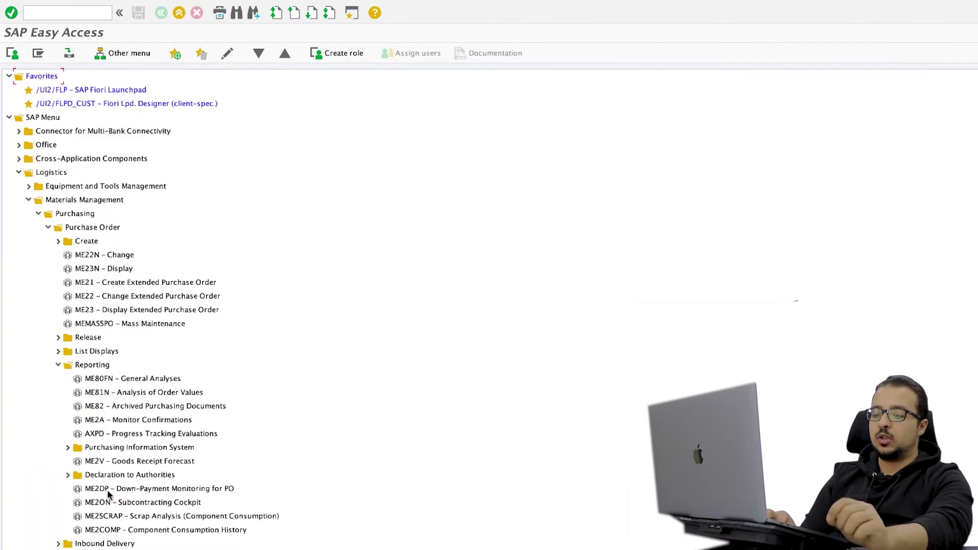
pyautogui.doubleClick(108, 490)
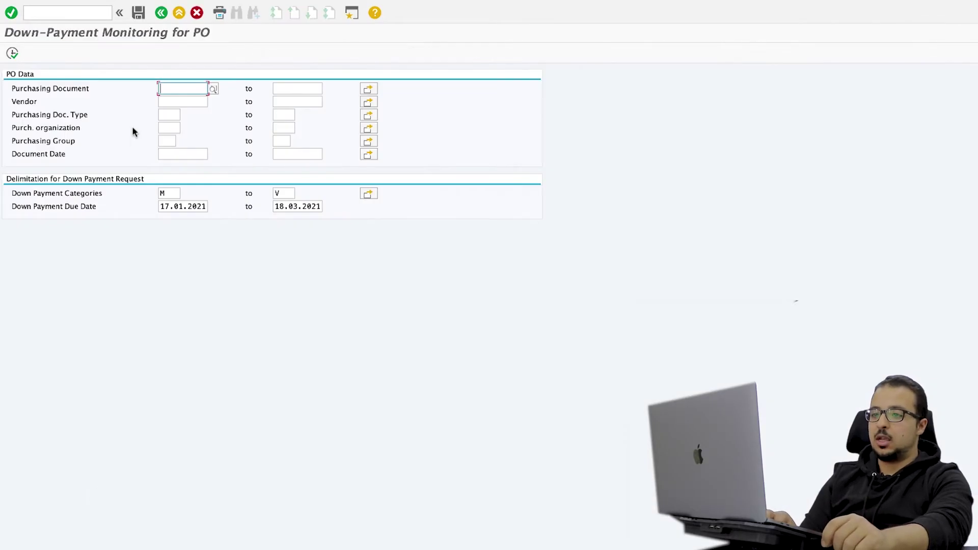
pyautogui.click(185, 102)
pyautogui.click(185, 86)
pyautogui.write('4500001001')
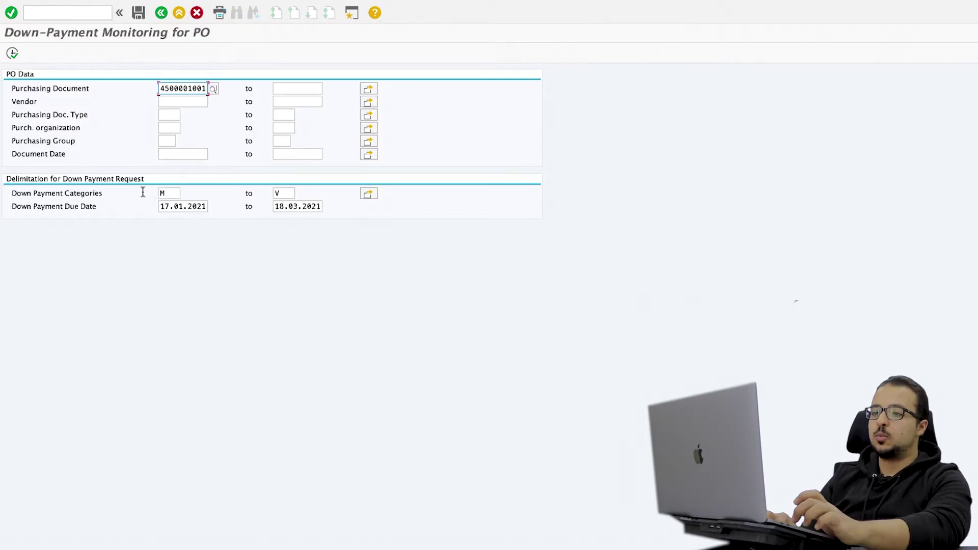
pyautogui.click(174, 194)
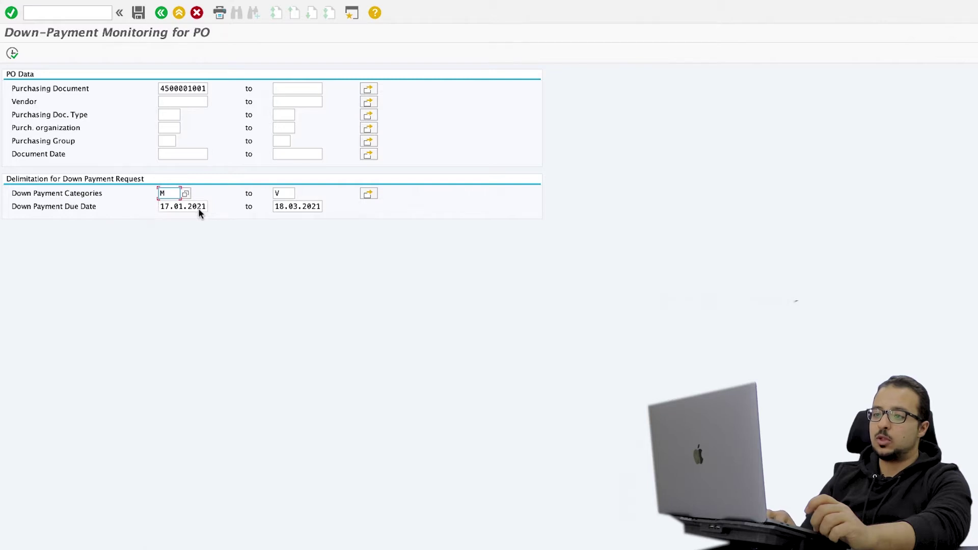
pyautogui.click(12, 53)
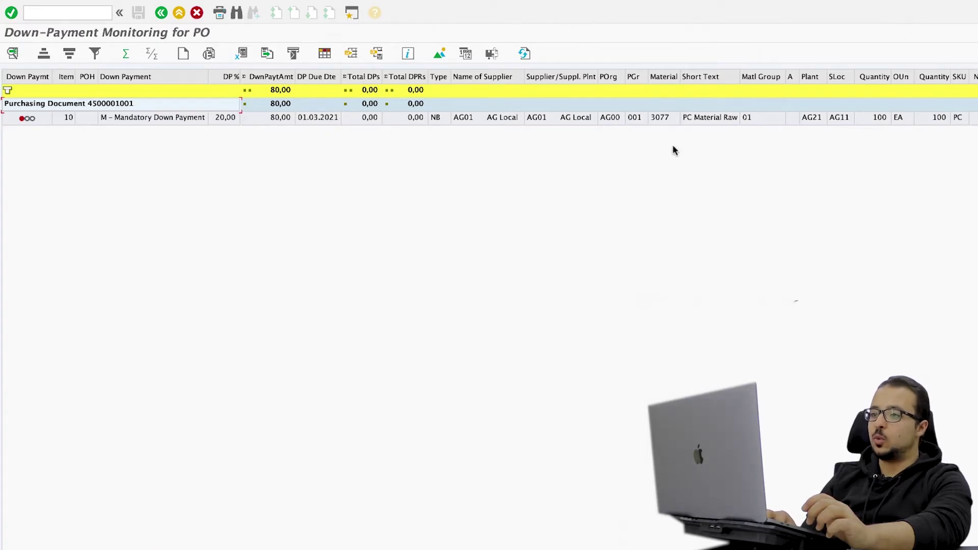
# Create a down payment request for the order's item 10.
pyautogui.click(6, 122)
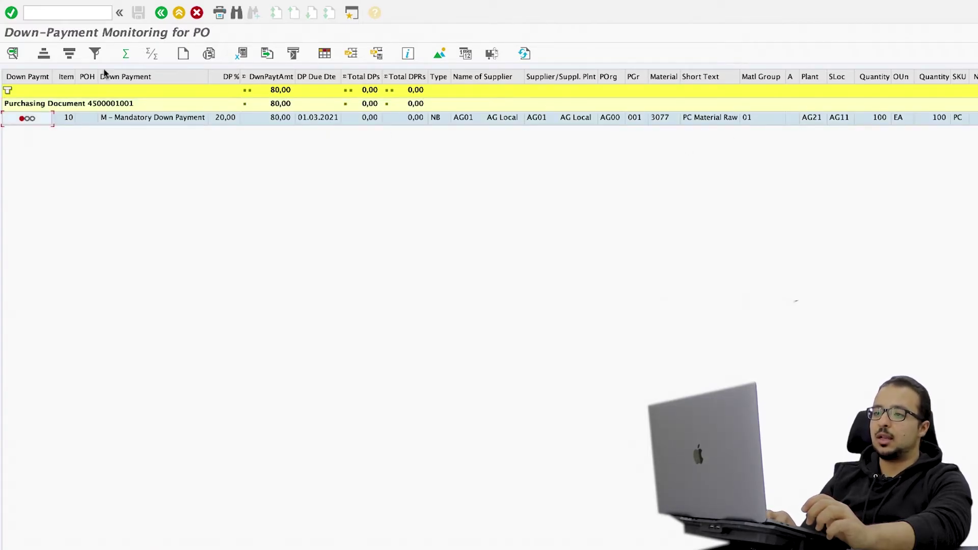
pyautogui.click(182, 55)
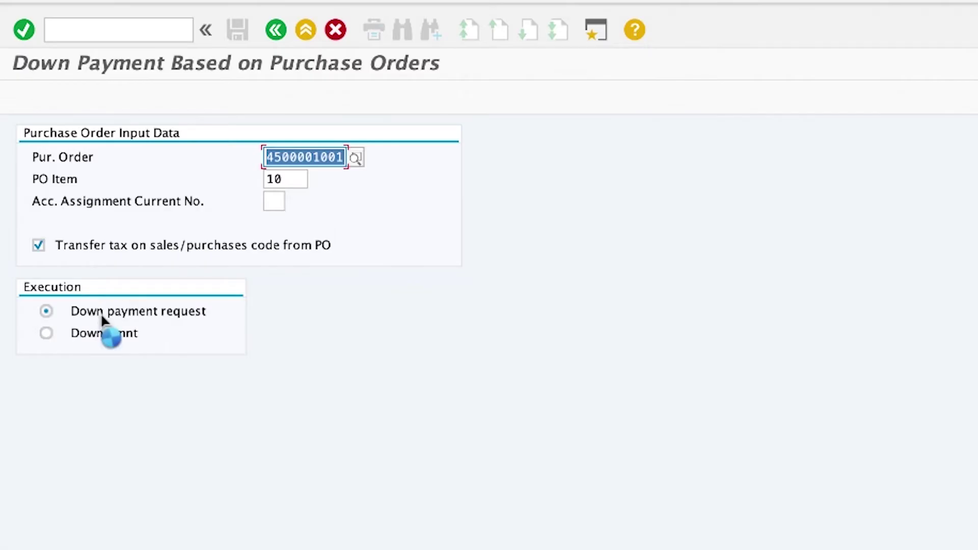
pyautogui.press('F8')
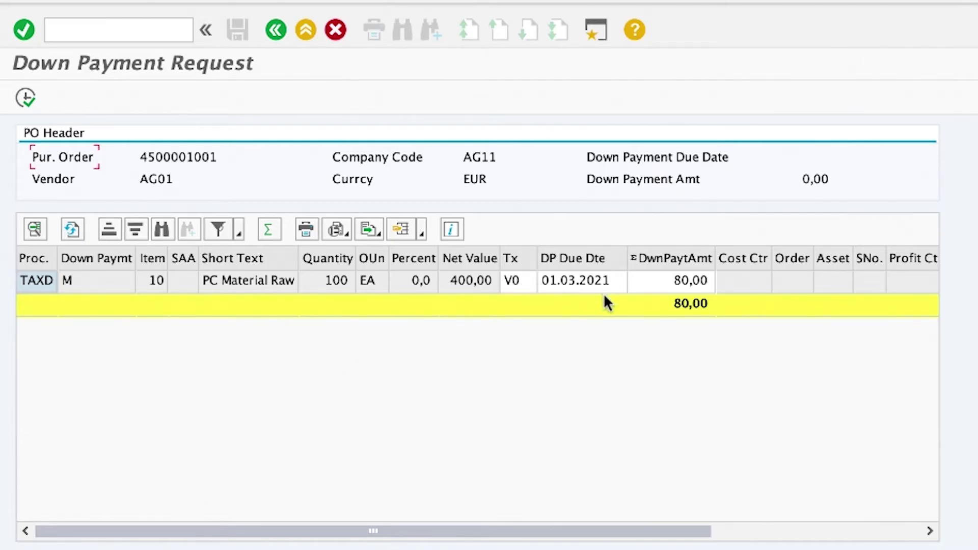
# Fill the request header with the document date, reference 'test' and header text 'test'.
pyautogui.click(26, 98)
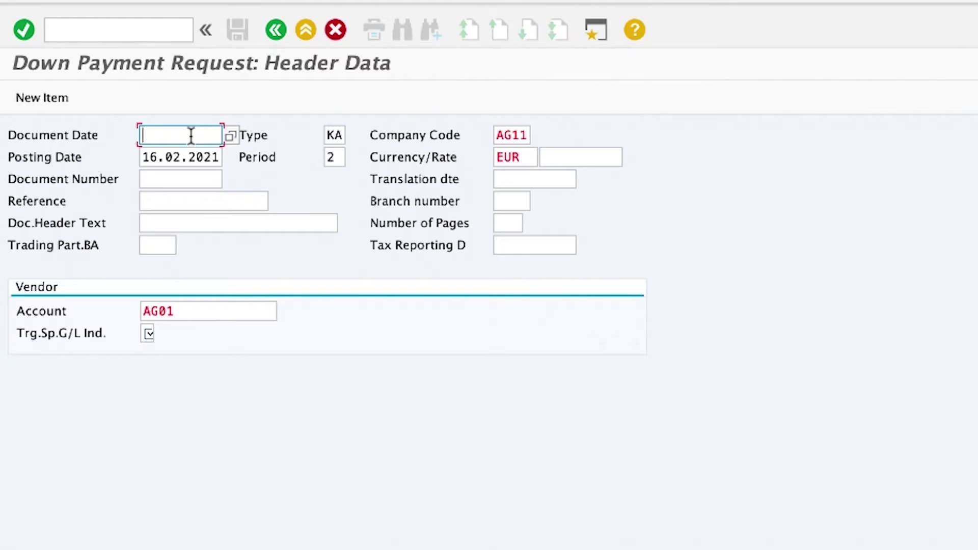
pyautogui.write('1')
pyautogui.click(173, 153)
pyautogui.click(159, 196)
pyautogui.write('test')
pyautogui.click(295, 221)
pyautogui.write('test')
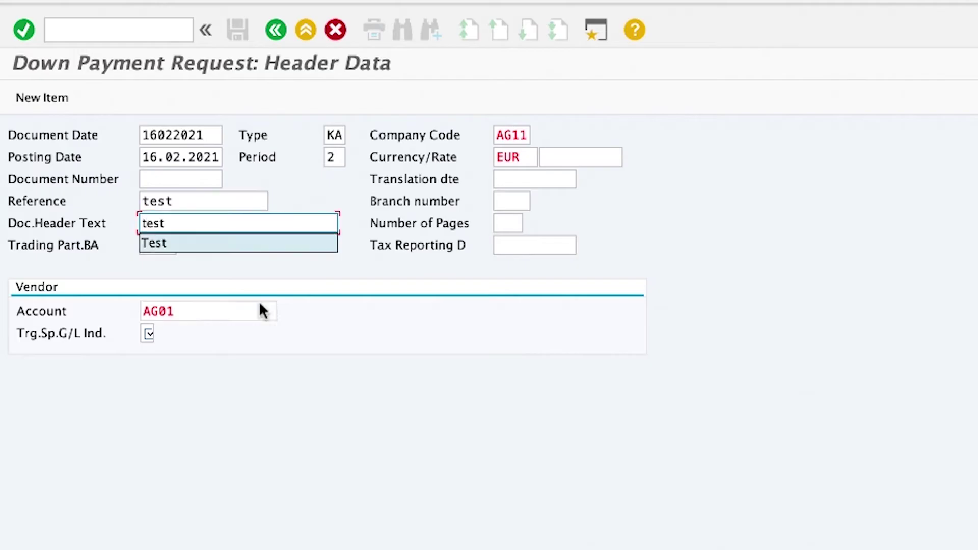
# Enter special G/L indicator A and post the 80,00 EUR down payment request.
pyautogui.click(147, 334)
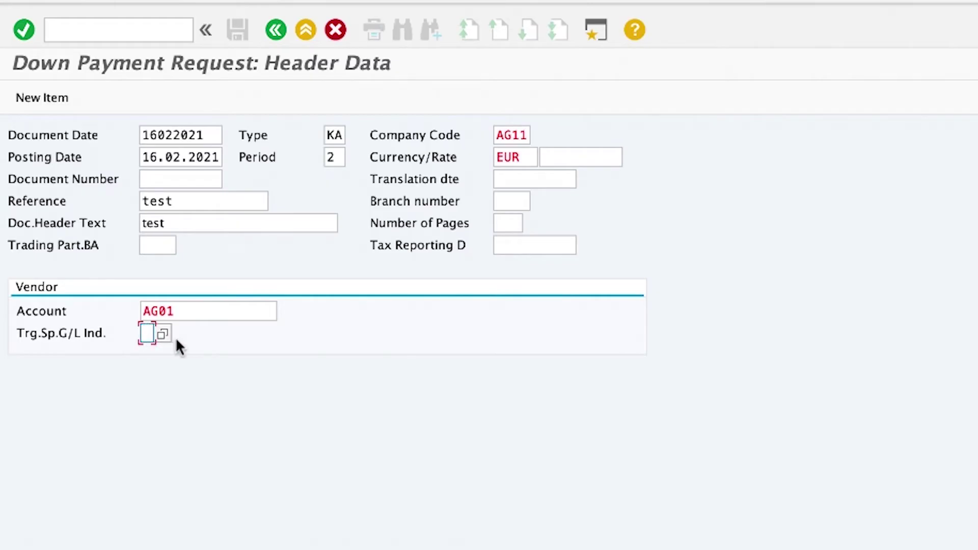
pyautogui.write('A')
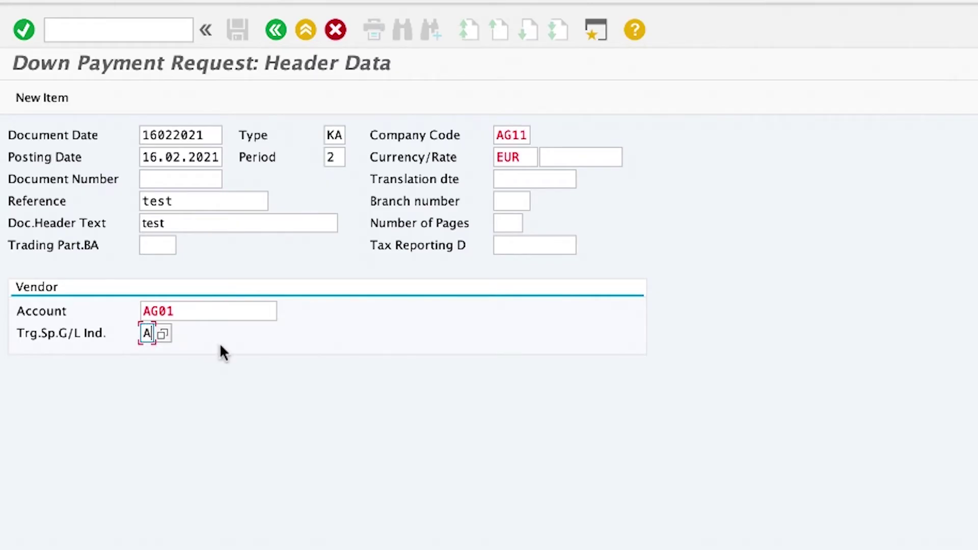
pyautogui.press('Return')
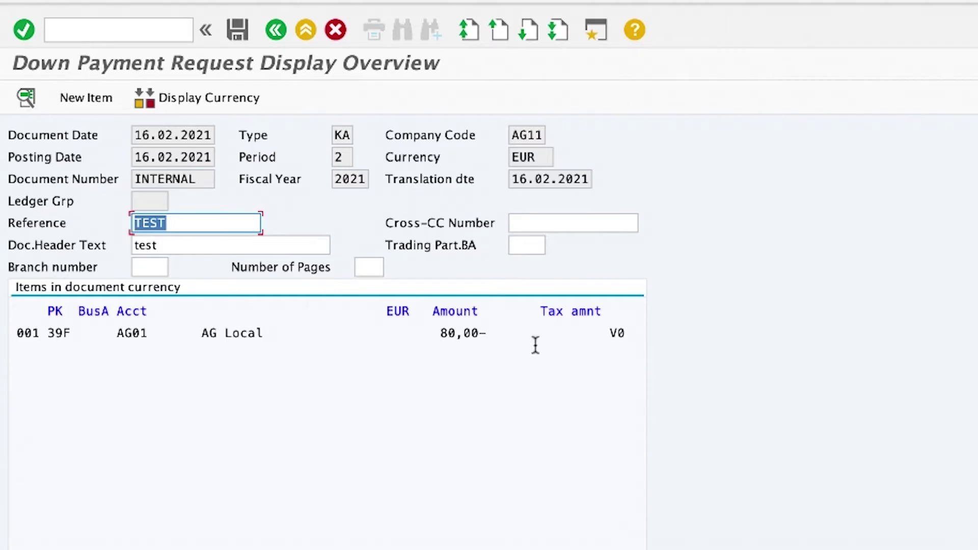
pyautogui.click(238, 30)
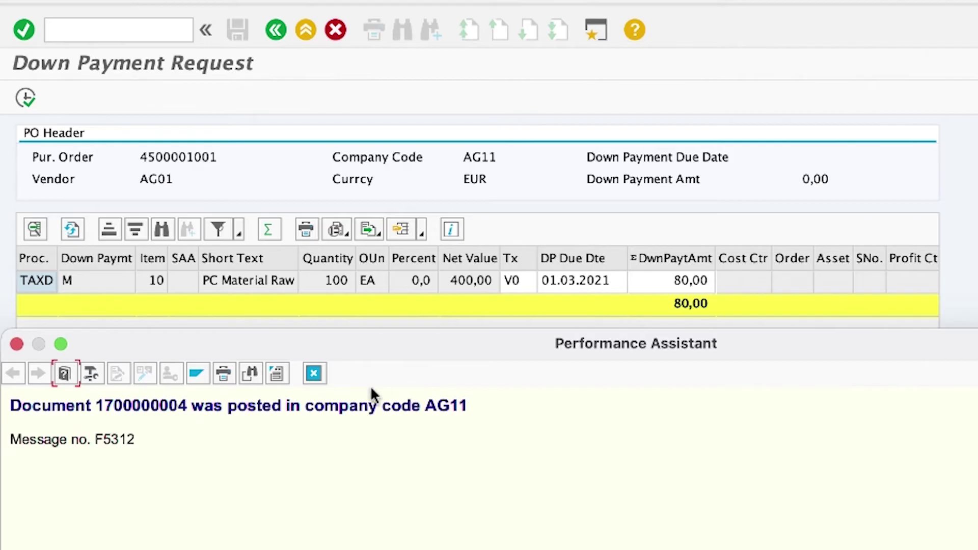
# Refresh the PO's down-payment monitoring and open item 10's purchase order history.
pyautogui.click(313, 373)
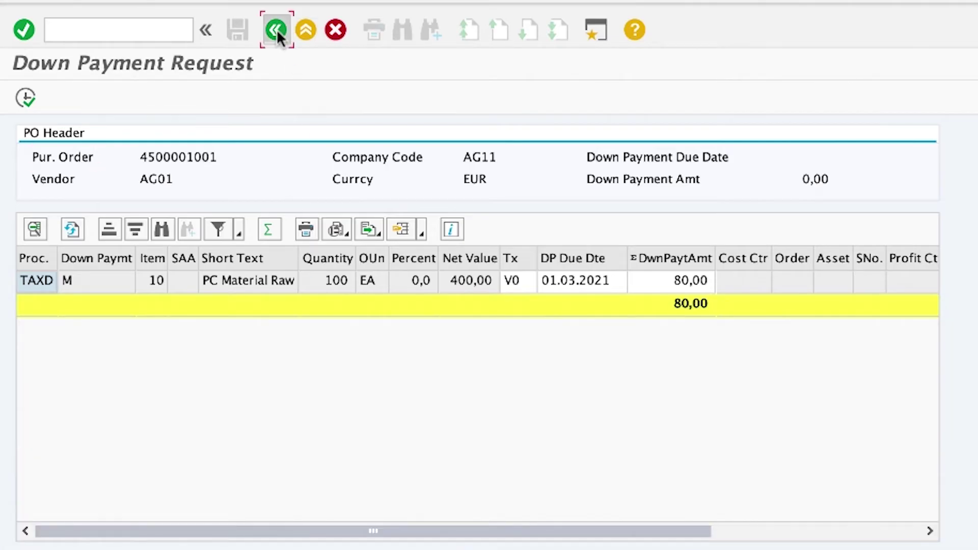
pyautogui.click(276, 29)
pyautogui.click(274, 29)
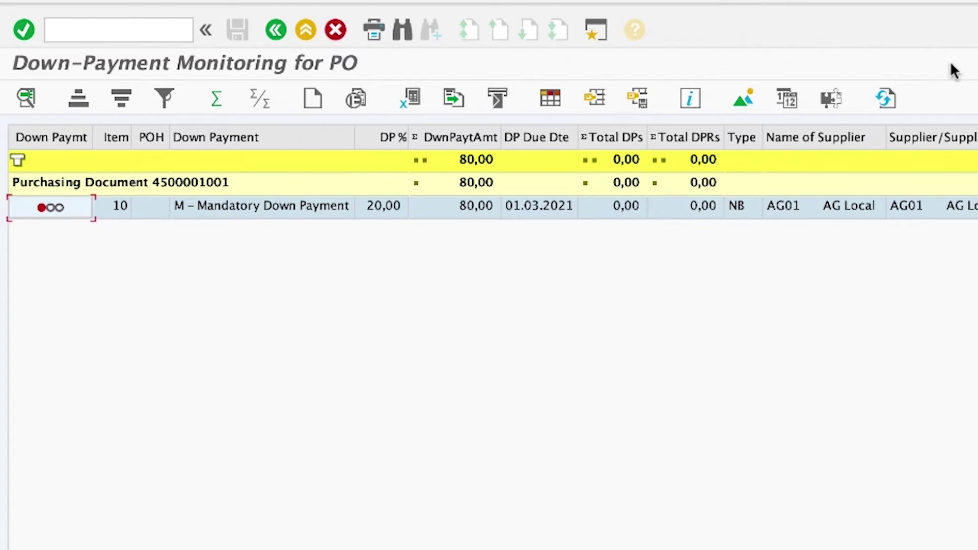
pyautogui.click(887, 99)
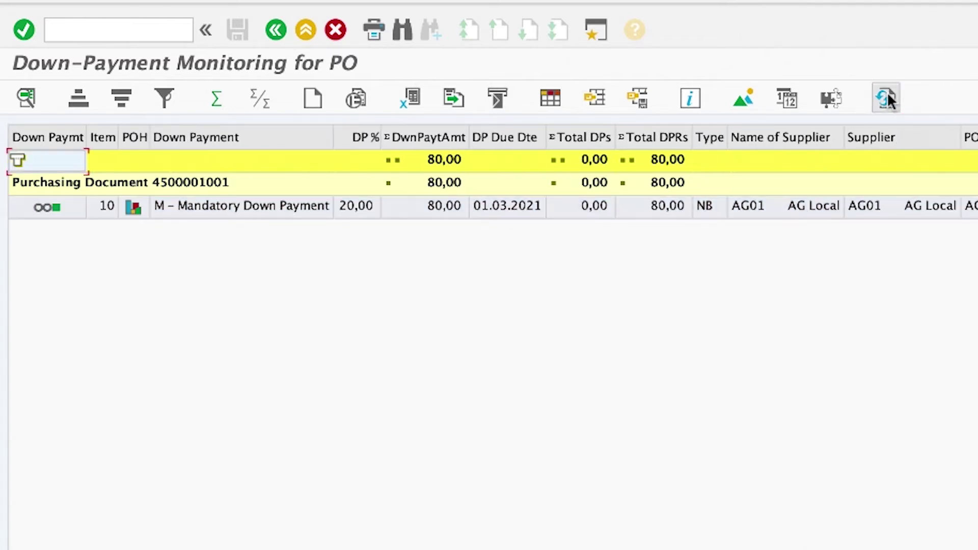
pyautogui.click(133, 209)
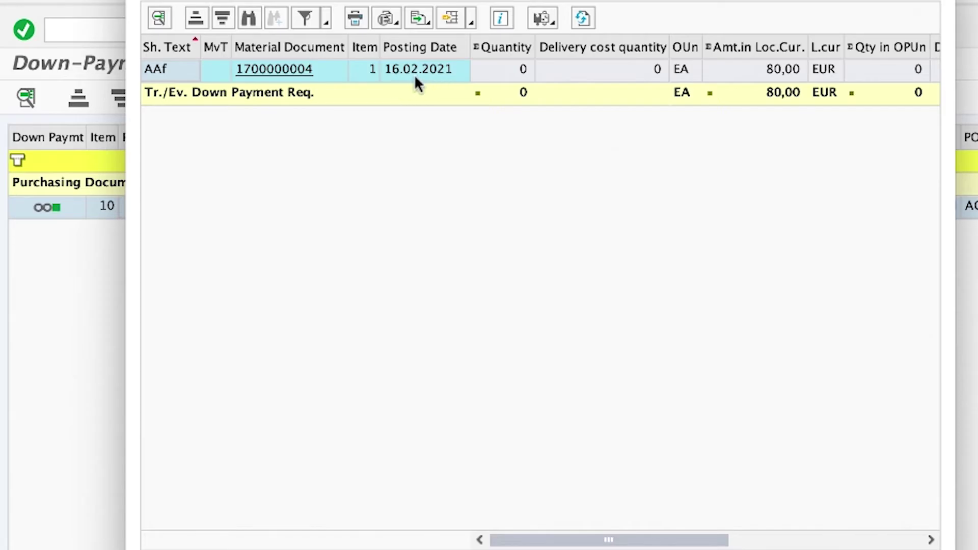
pyautogui.click(286, 70)
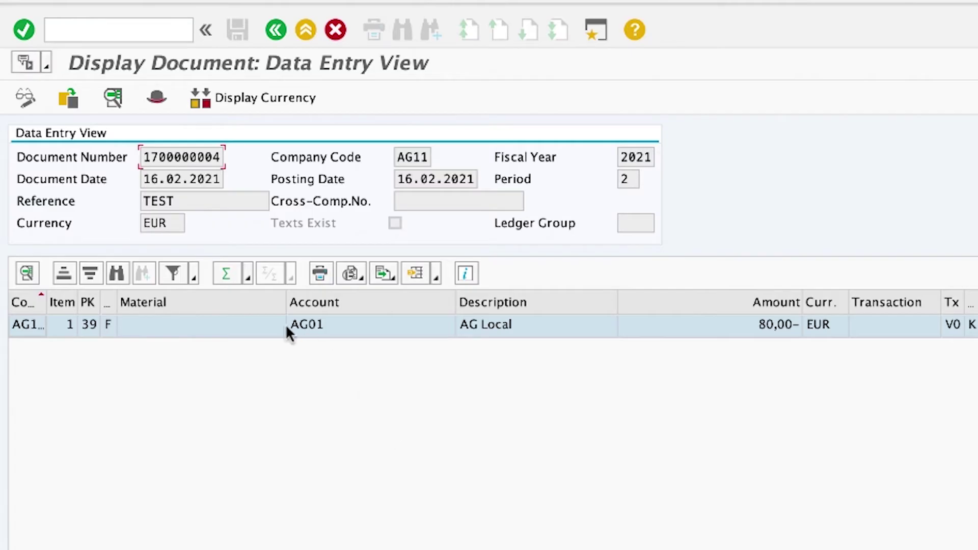
pyautogui.click(132, 36)
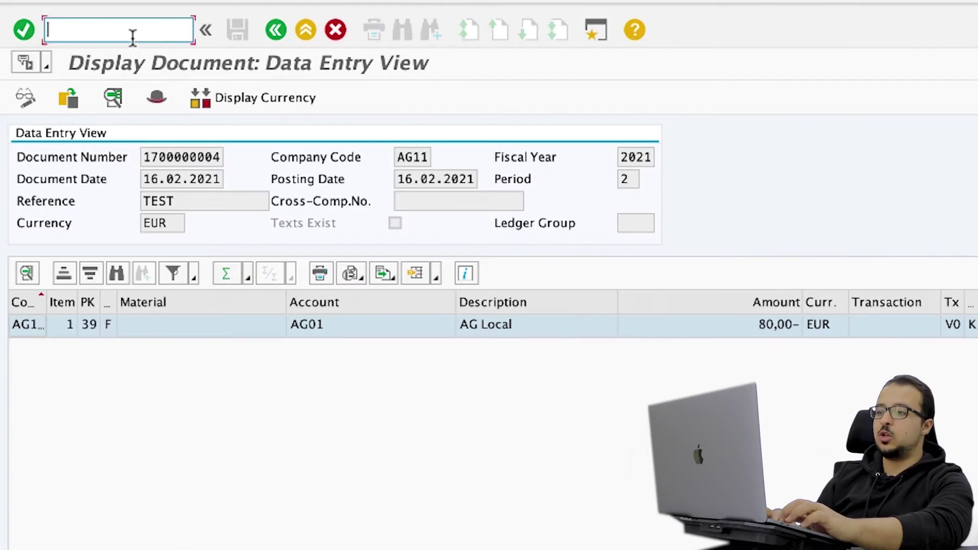
# In a new session, enter document date 16.02.2021, vendor AG01 and special G/L indicator A.
pyautogui.write('/of')
pyautogui.write('b03')
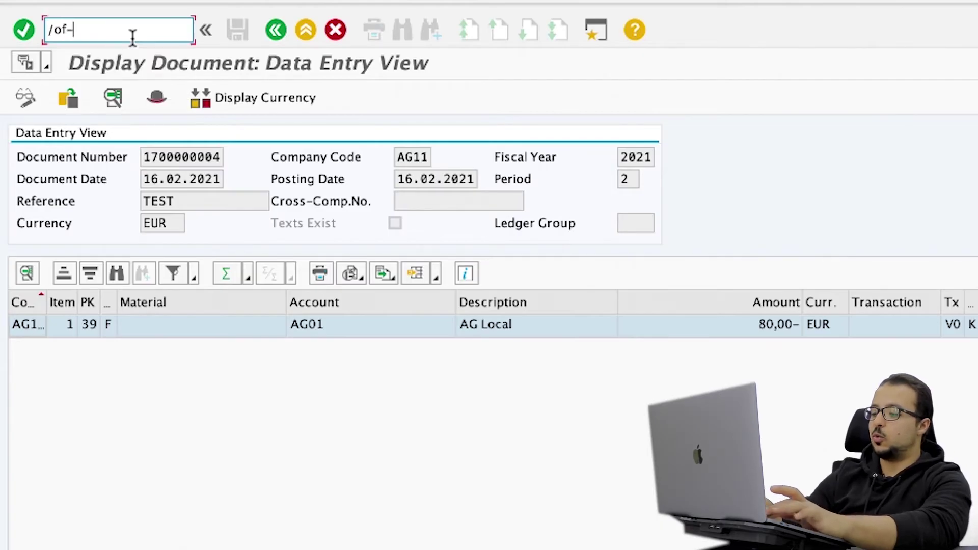
pyautogui.press('Return')
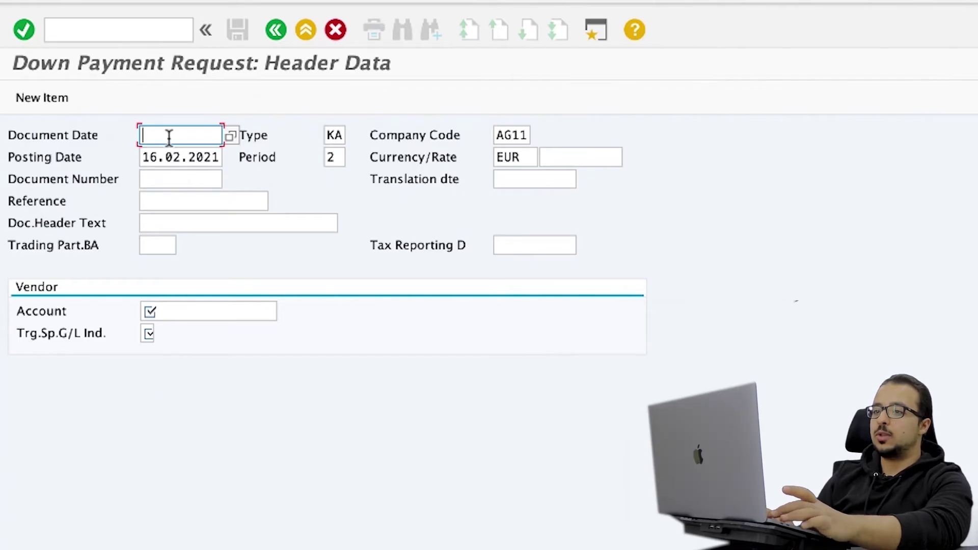
pyautogui.write('160')
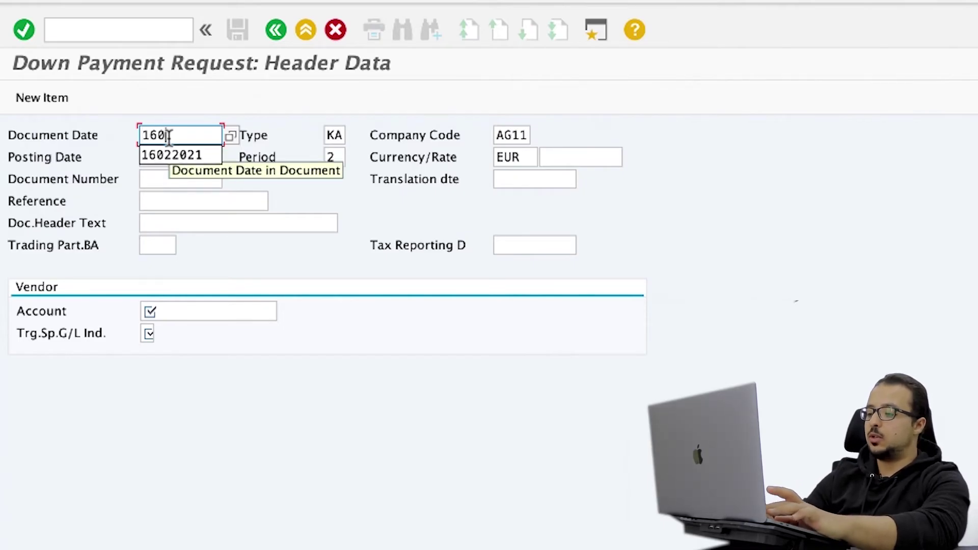
pyautogui.write('22021')
pyautogui.press('Return')
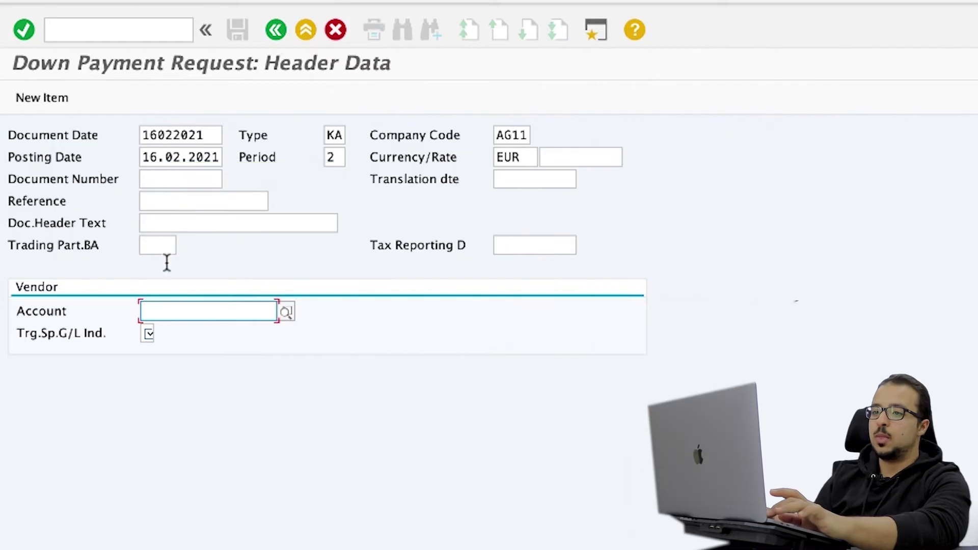
pyautogui.write('Ag')
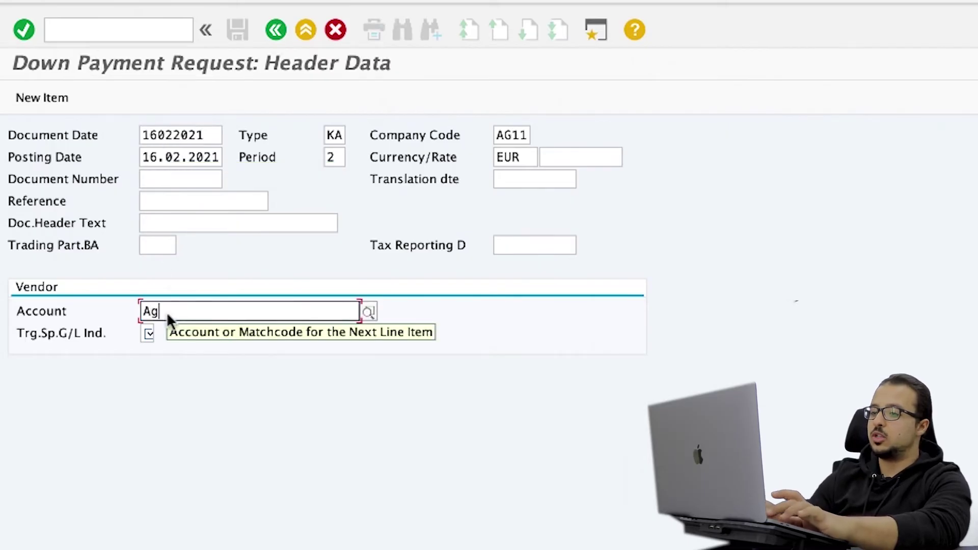
pyautogui.write('01')
pyautogui.click(149, 340)
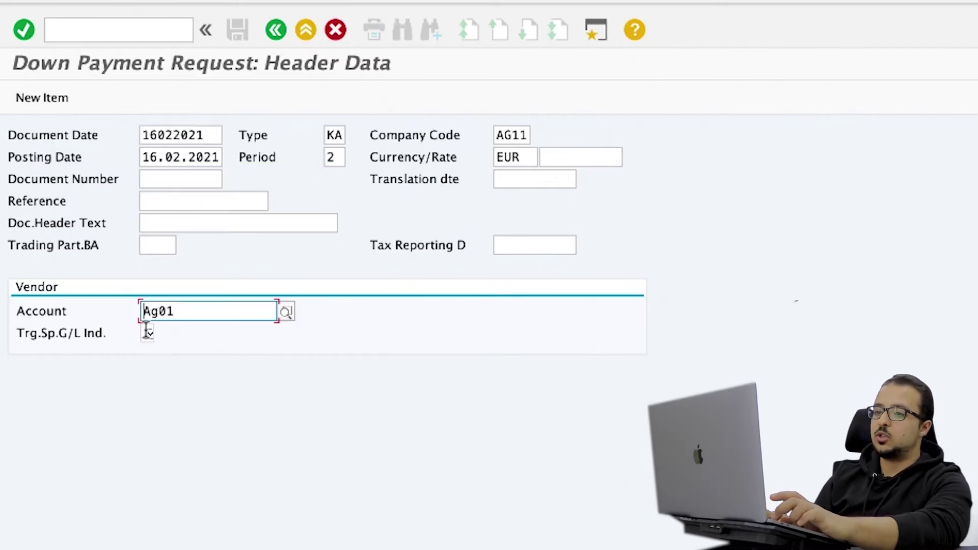
pyautogui.write('A')
pyautogui.press('Return')
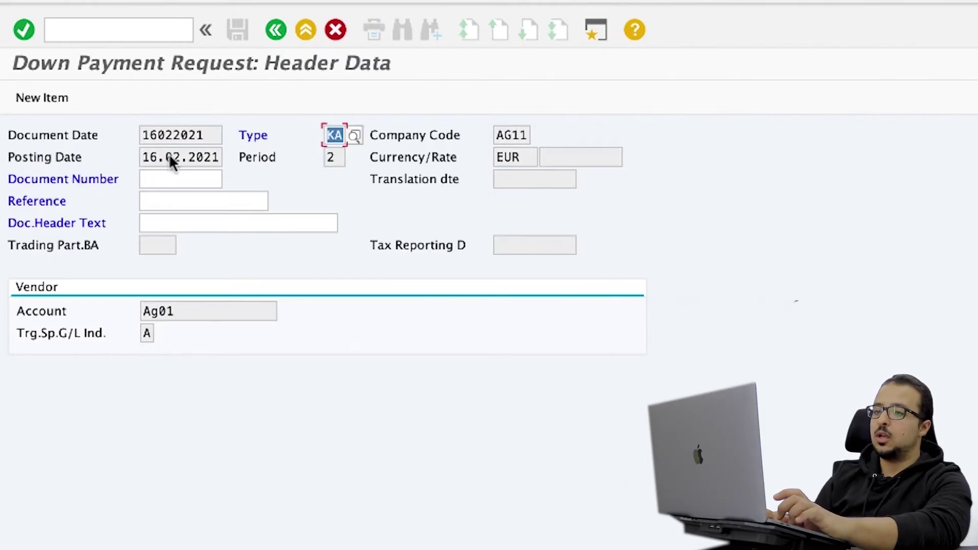
# Enter reference 'dddfd' and header text 'dfdfdf', then continue to the vendor item.
pyautogui.click(164, 200)
pyautogui.write('dddfd')
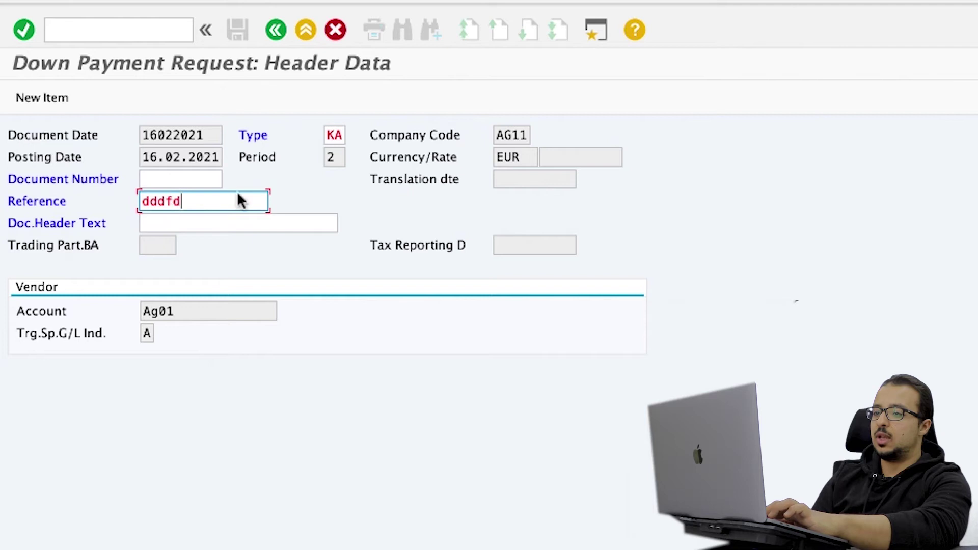
pyautogui.click(286, 221)
pyautogui.write('dfdfdf')
pyautogui.press('Return')
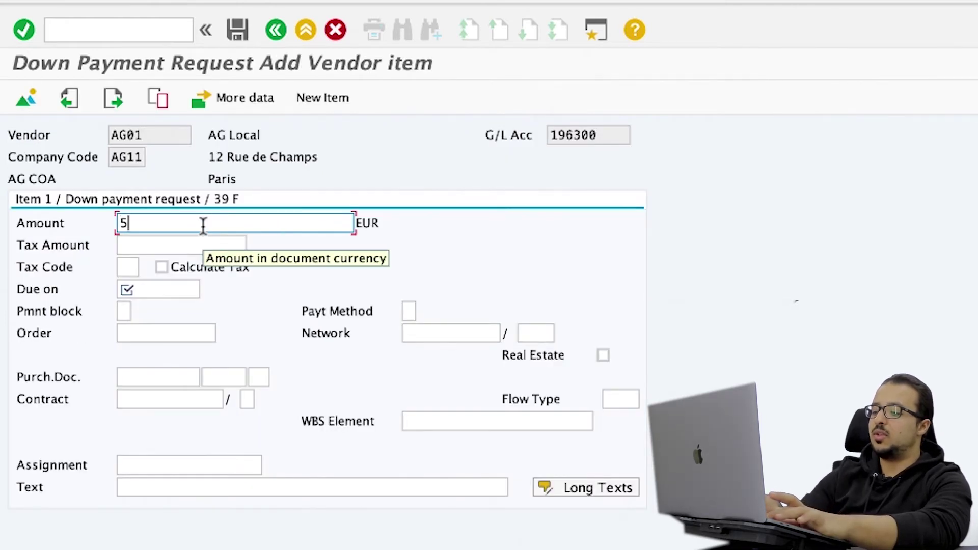
# Give the vendor item due date 15.03.2021 and tax code V0 with tax calculation on.
pyautogui.click(144, 286)
pyautogui.write('1503202')
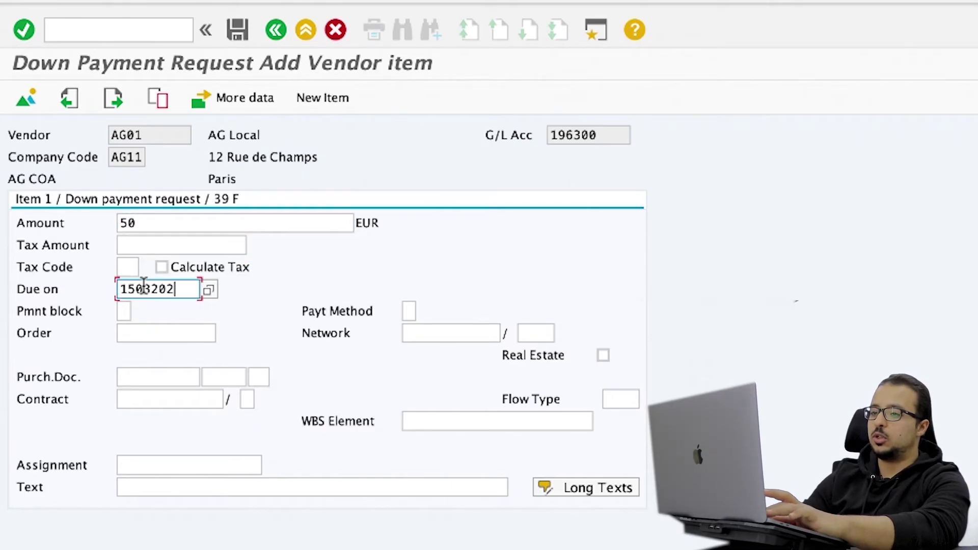
pyautogui.click(160, 266)
pyautogui.click(128, 269)
pyautogui.write('V')
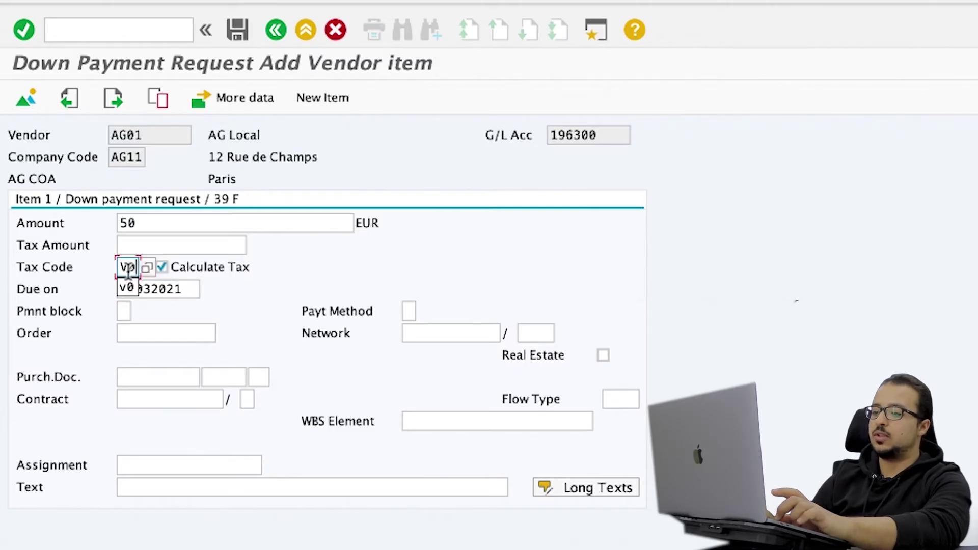
pyautogui.write('0')
pyautogui.press('Return')
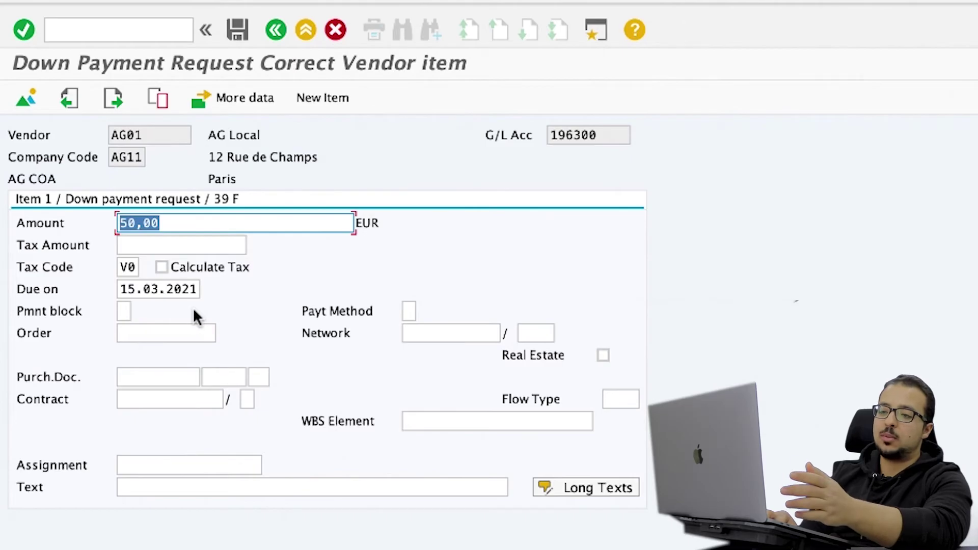
pyautogui.click(164, 377)
pyautogui.hotkey('ctrl', 'v')
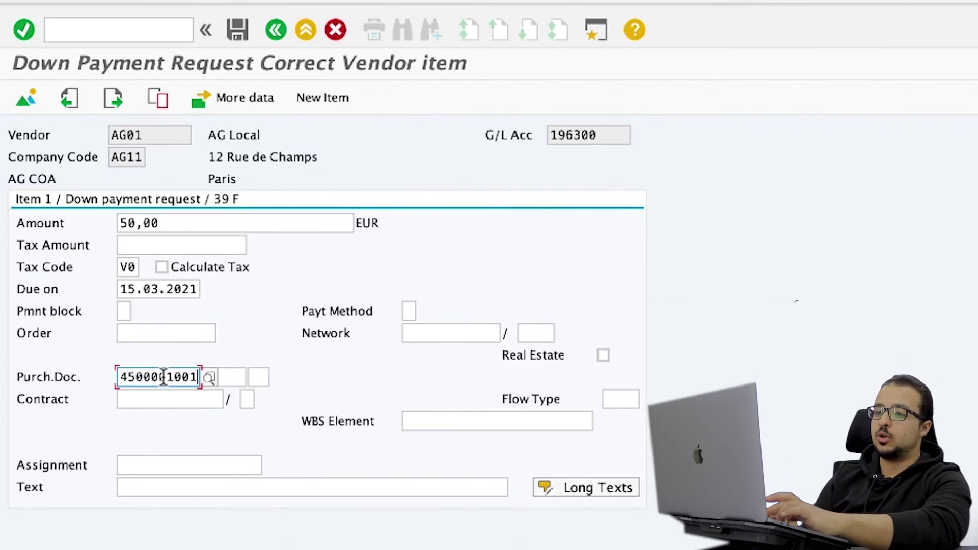
pyautogui.click(228, 377)
pyautogui.write('0010')
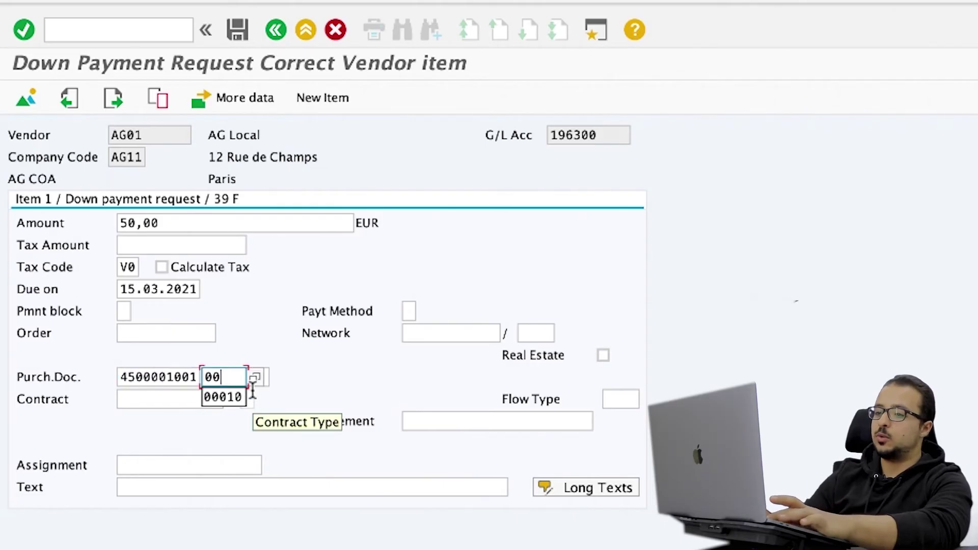
pyautogui.press('Return')
pyautogui.click(243, 36)
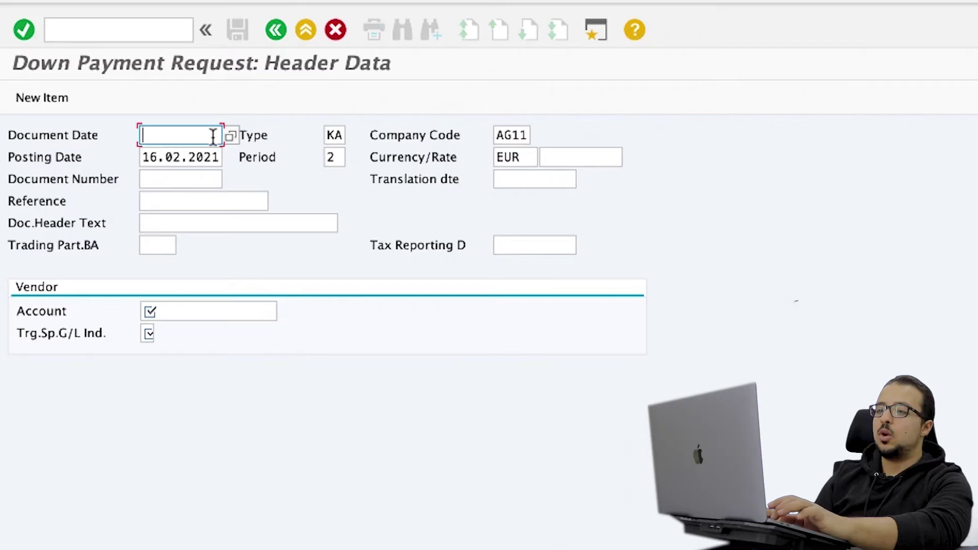
pyautogui.click(130, 34)
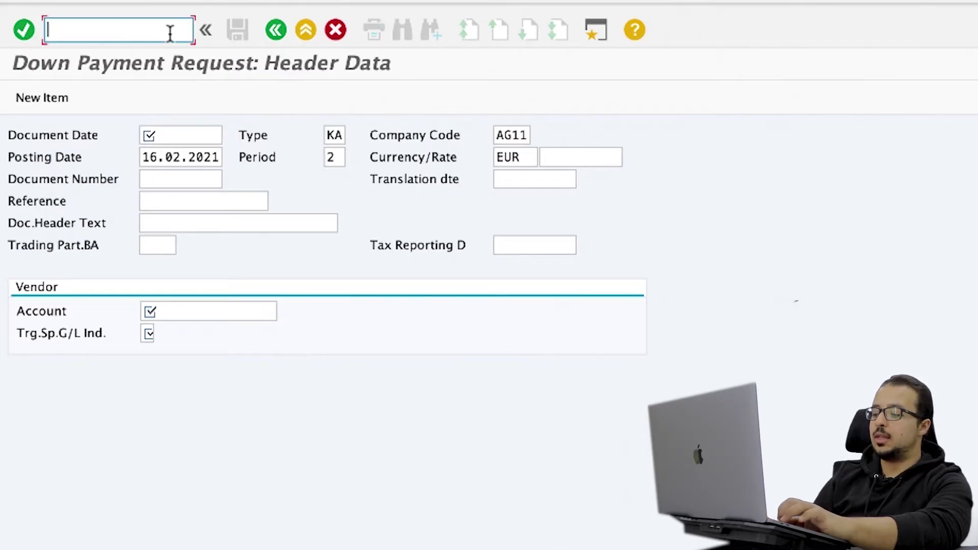
pyautogui.write('/')
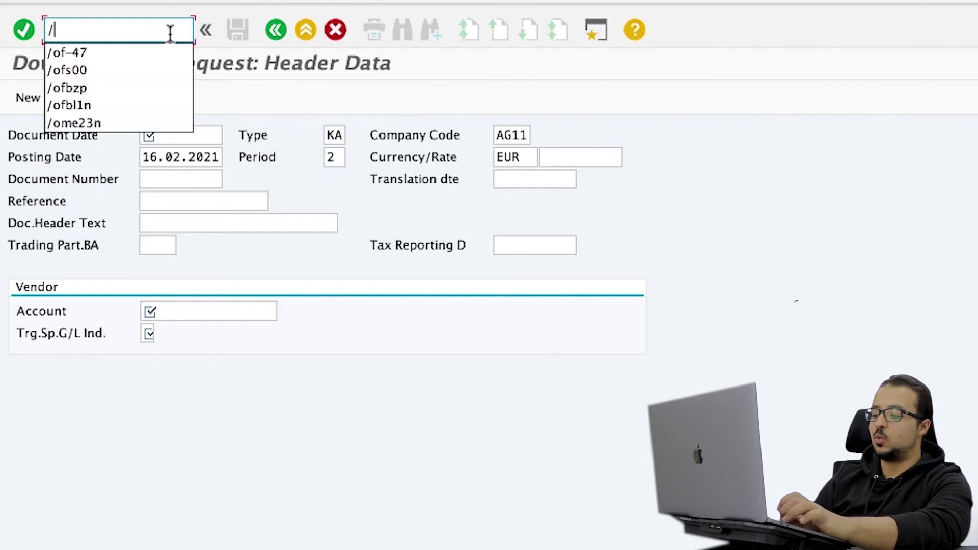
pyautogui.write('n')
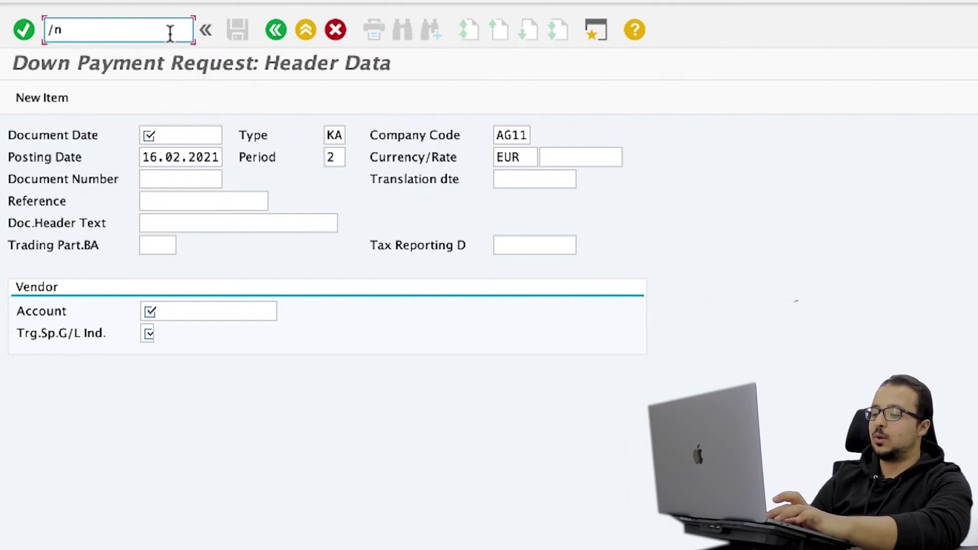
pyautogui.write('me23n')
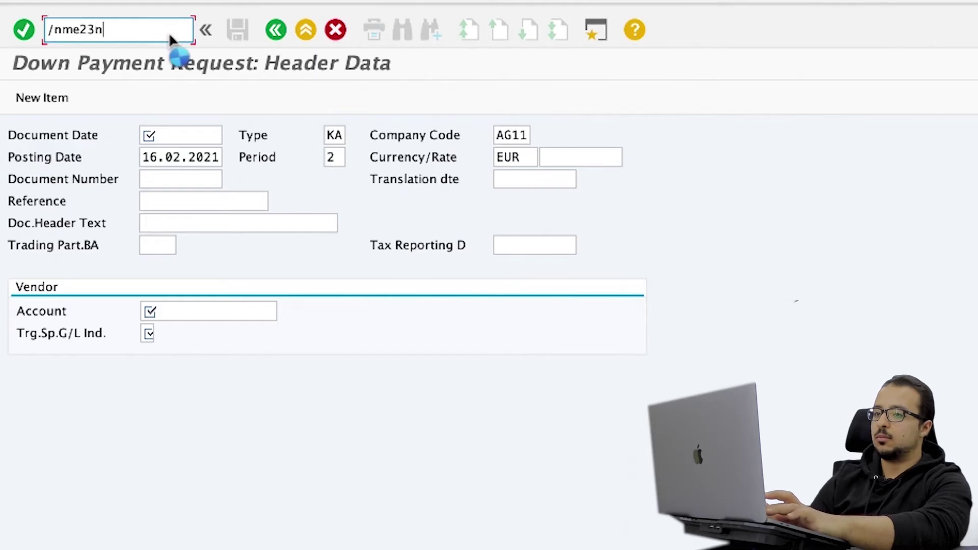
pyautogui.press('Return')
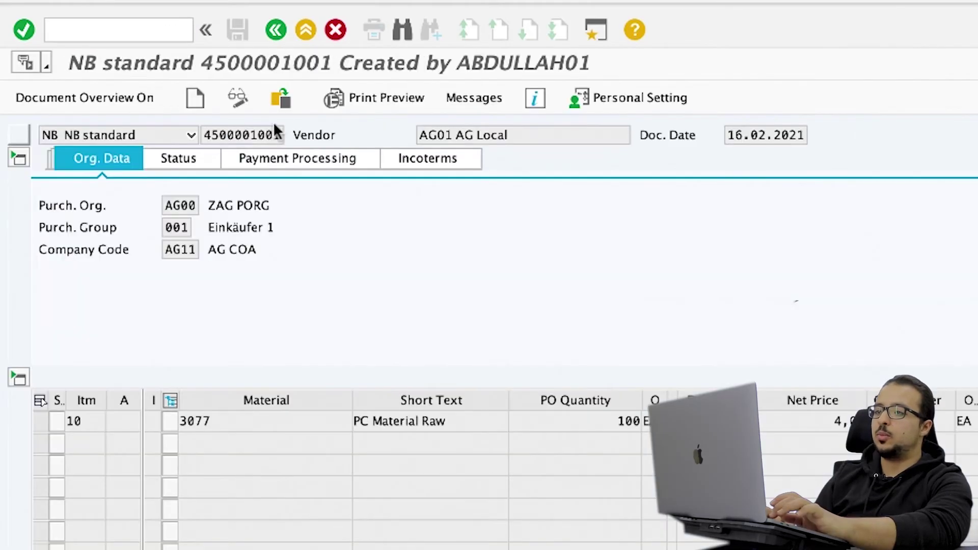
pyautogui.click(284, 101)
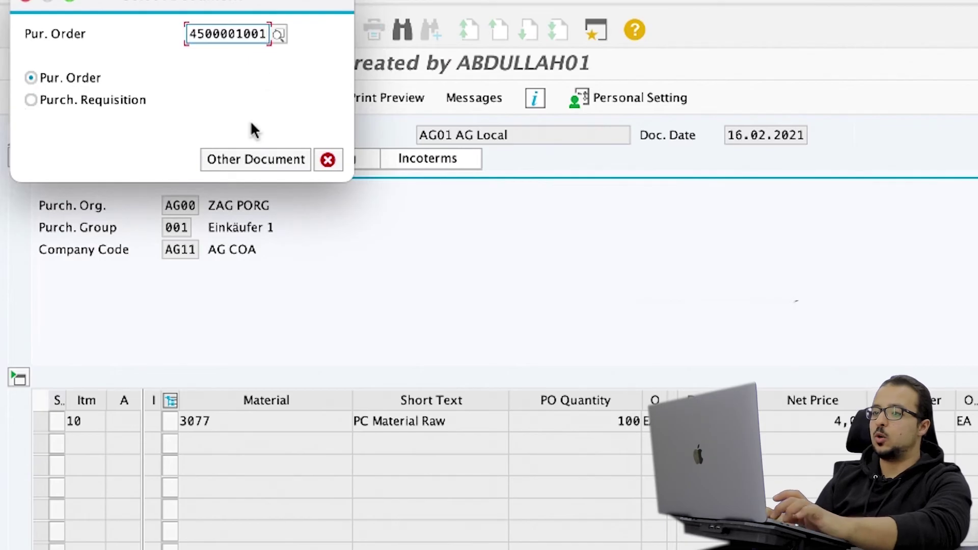
pyautogui.click(236, 161)
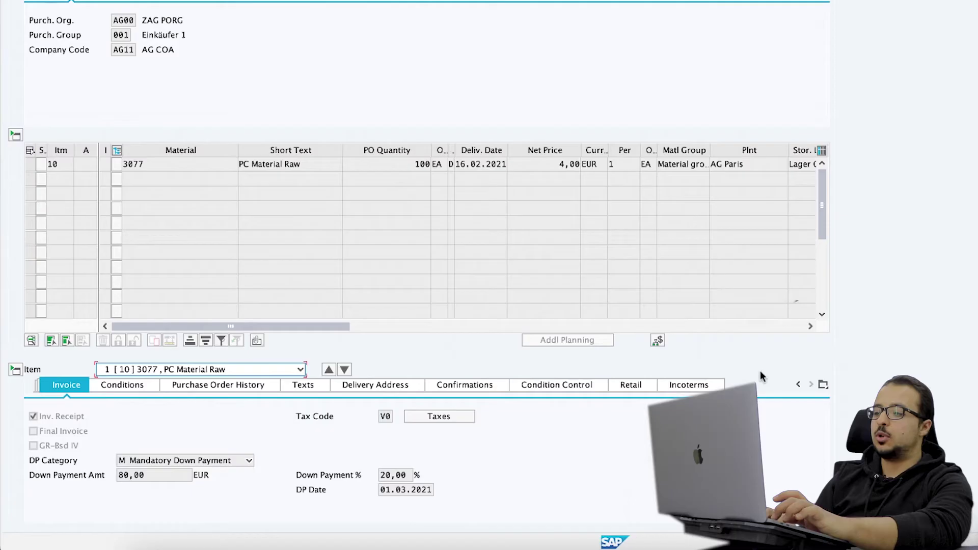
pyautogui.click(824, 385)
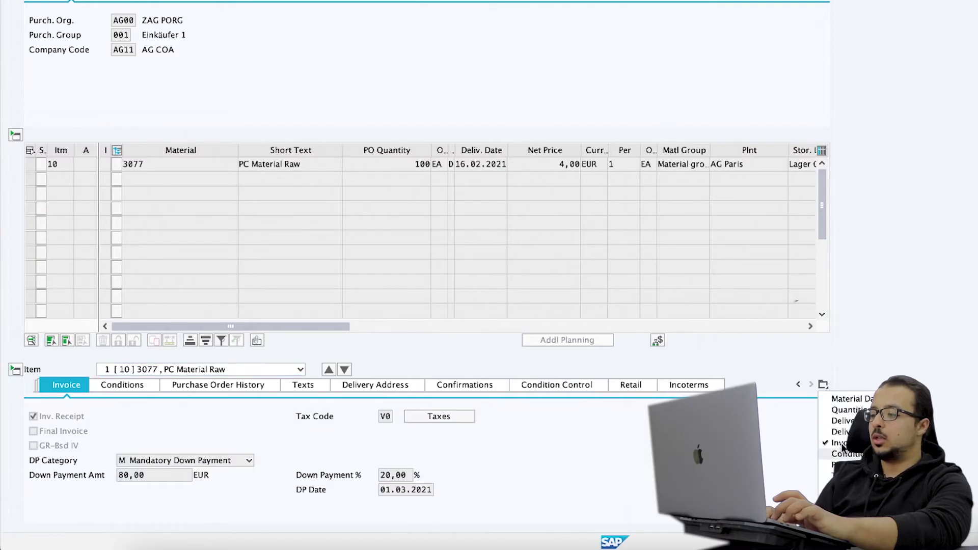
pyautogui.click(837, 464)
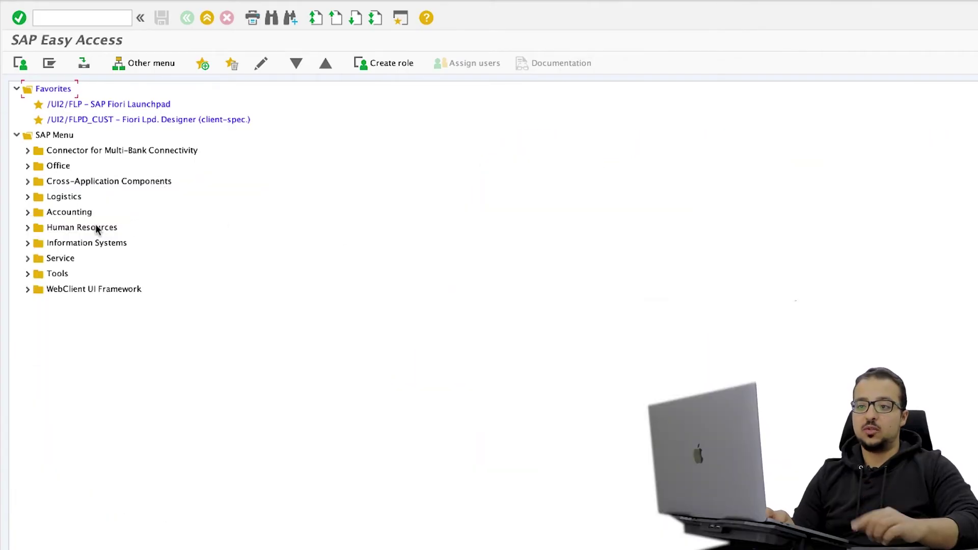
# Open the F-48 vendor down payment transaction from the Accounts Payable Down Payment menu.
pyautogui.click(28, 225)
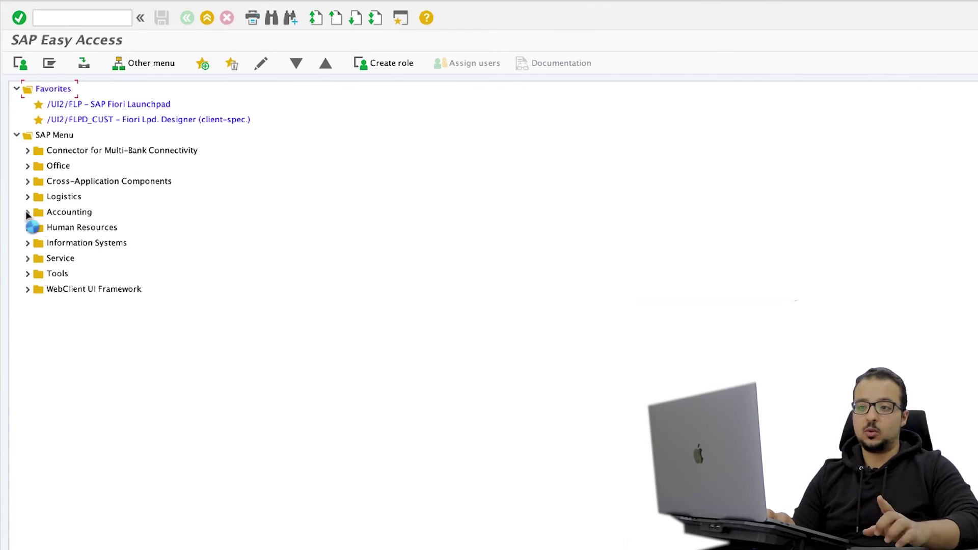
pyautogui.click(38, 228)
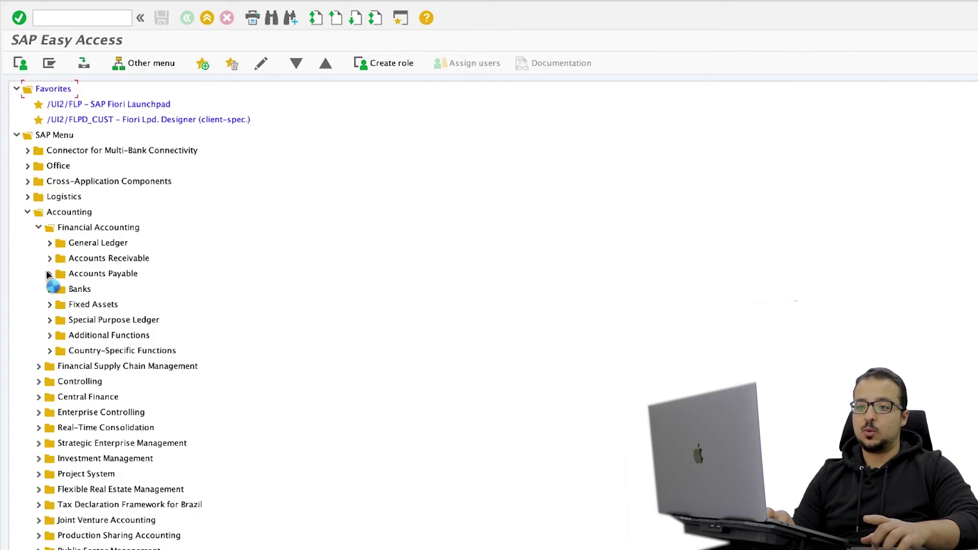
pyautogui.click(60, 288)
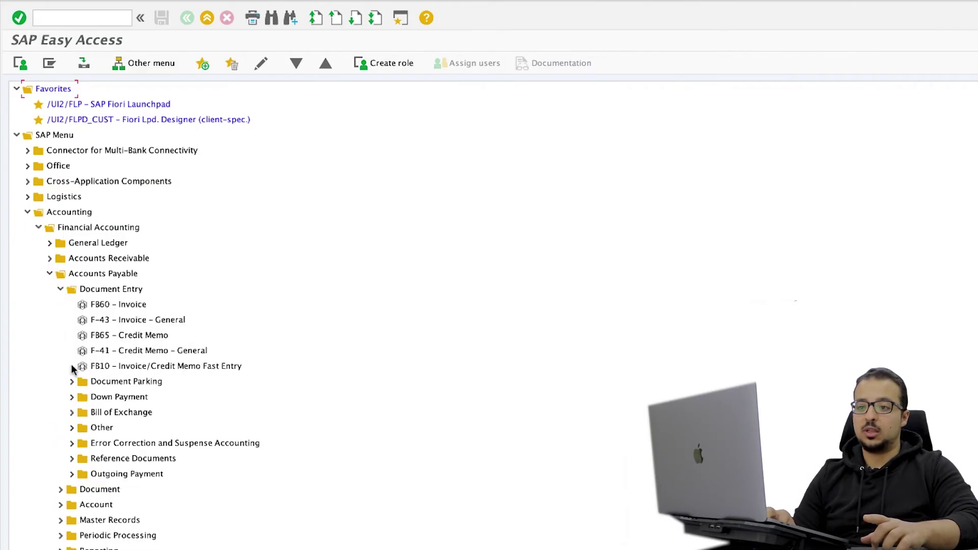
pyautogui.click(72, 396)
pyautogui.click(124, 435)
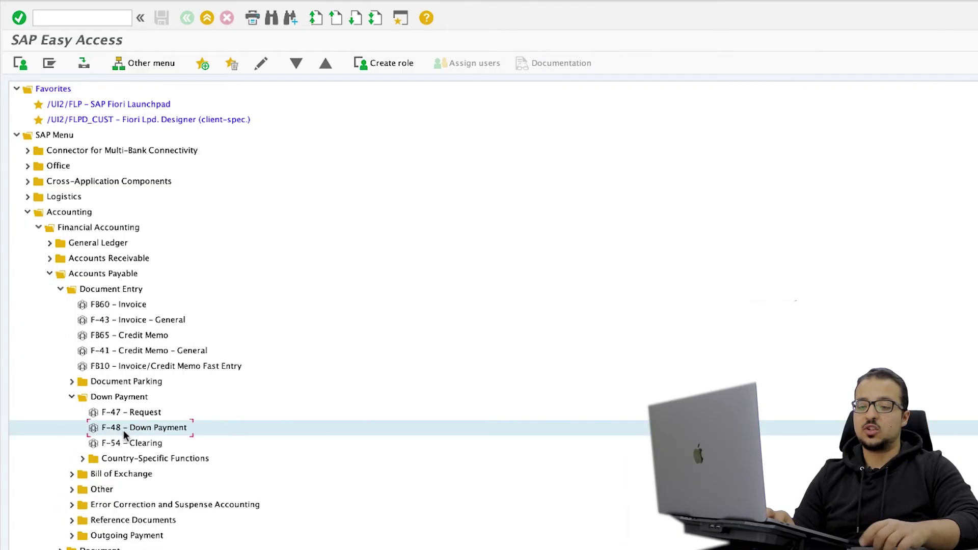
pyautogui.doubleClick(124, 435)
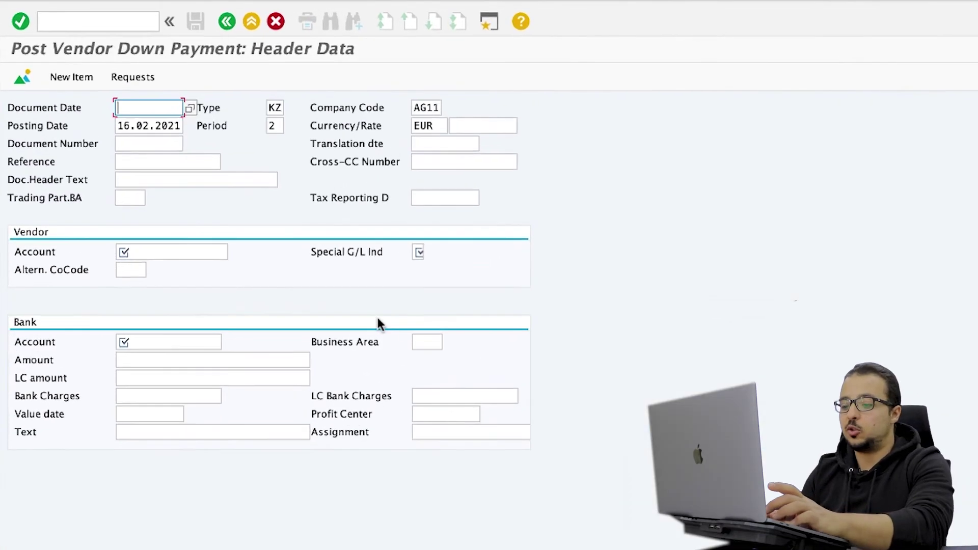
# Enter date 16022021, vendor AG01, special G/L indicator A, bank account 113102 and amount 80.
pyautogui.write('16022021')
pyautogui.click(166, 252)
pyautogui.write('Ag01')
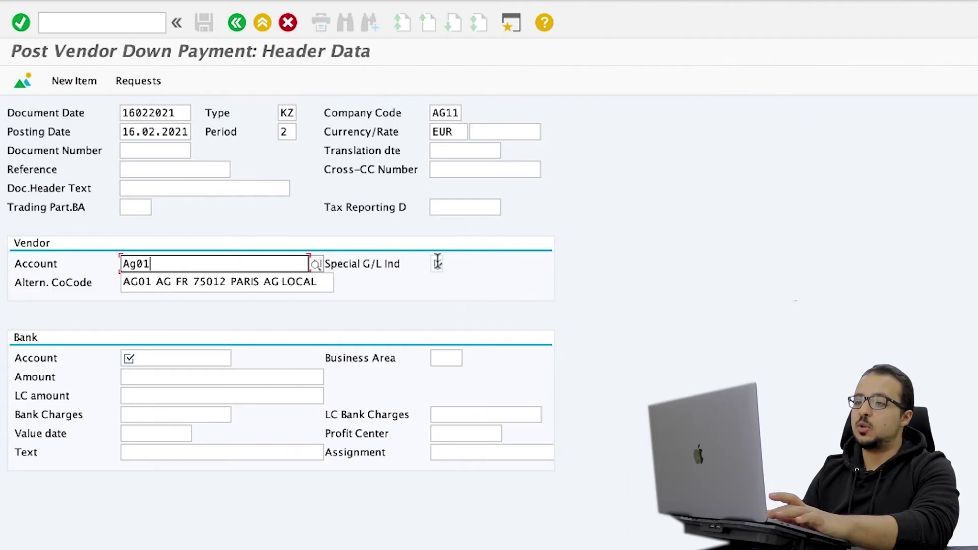
pyautogui.click(436, 263)
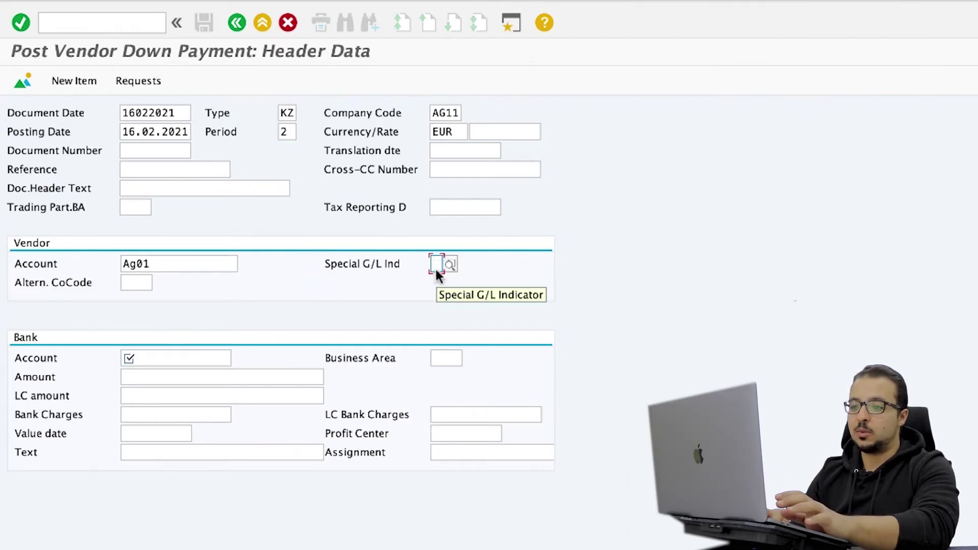
pyautogui.write('A')
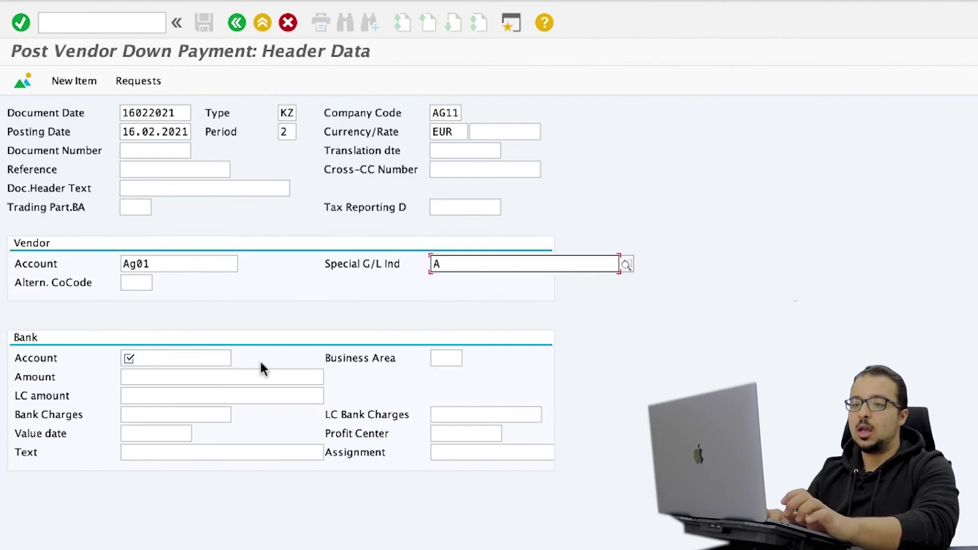
pyautogui.click(193, 355)
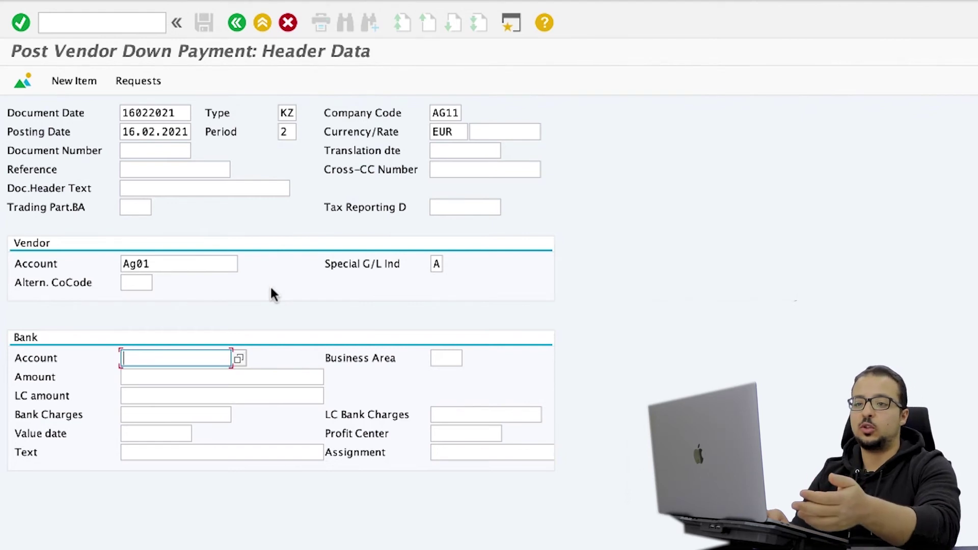
pyautogui.click(175, 357)
pyautogui.click(178, 375)
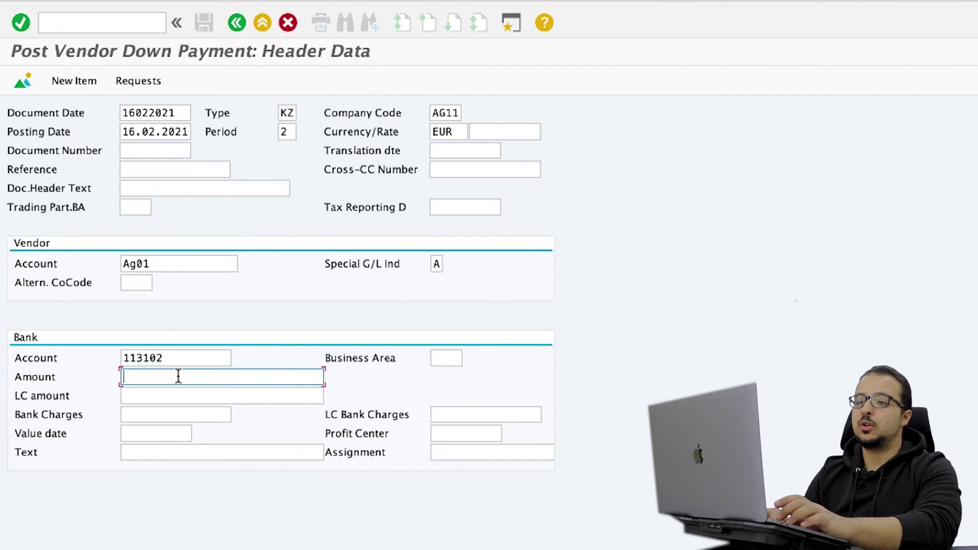
pyautogui.write('80')
pyautogui.press('Return')
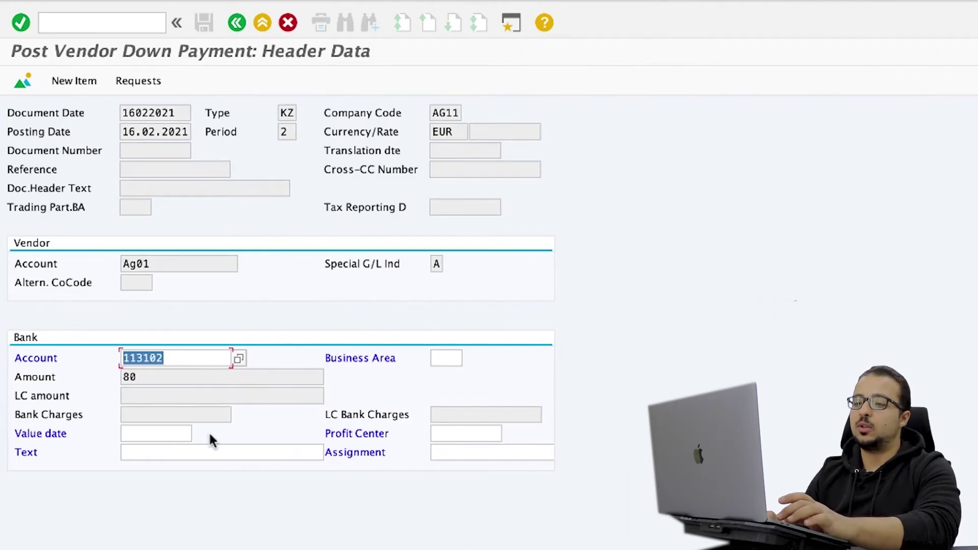
pyautogui.click(167, 434)
# Enter value date 16022020 and transfer the 80,00 and 50,00 down payment requests into the posting.
pyautogui.write('16022020')
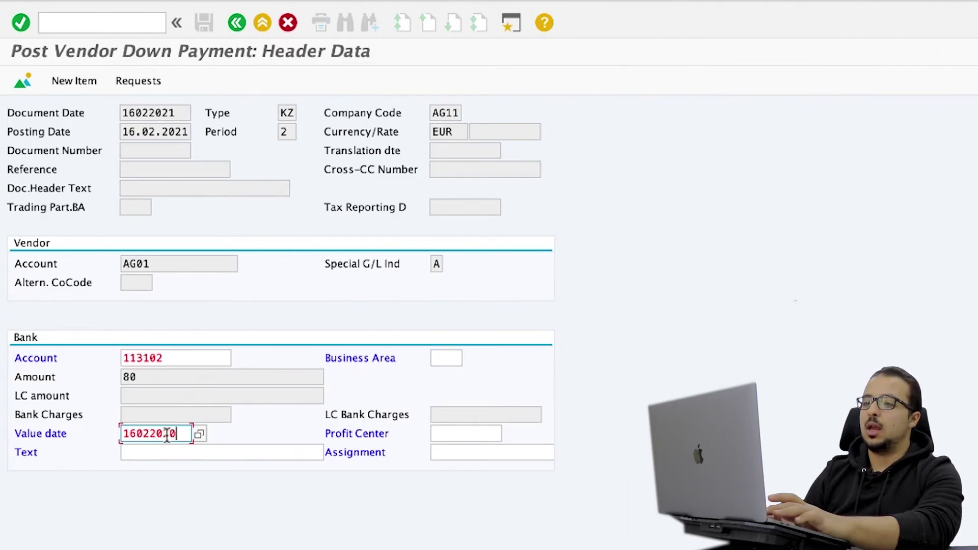
pyautogui.click(138, 83)
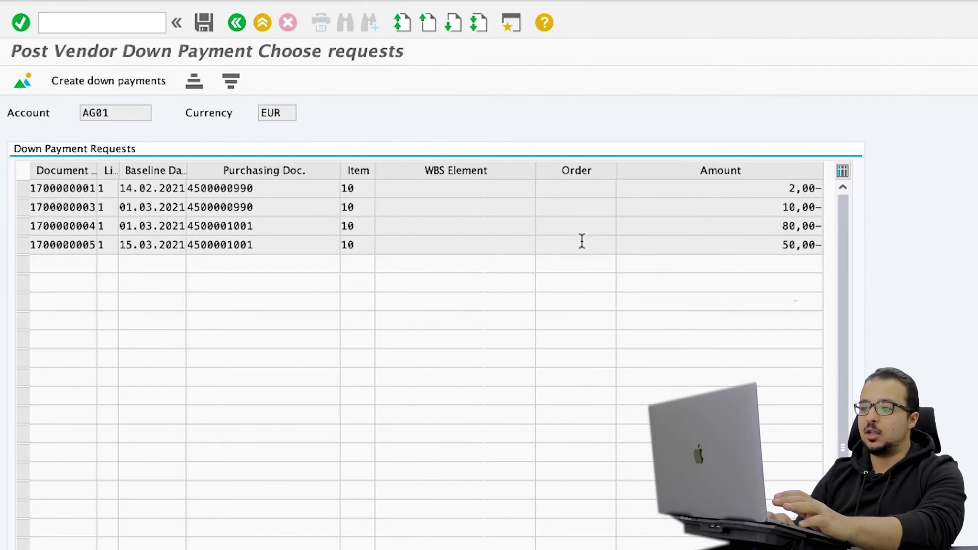
pyautogui.click(692, 226)
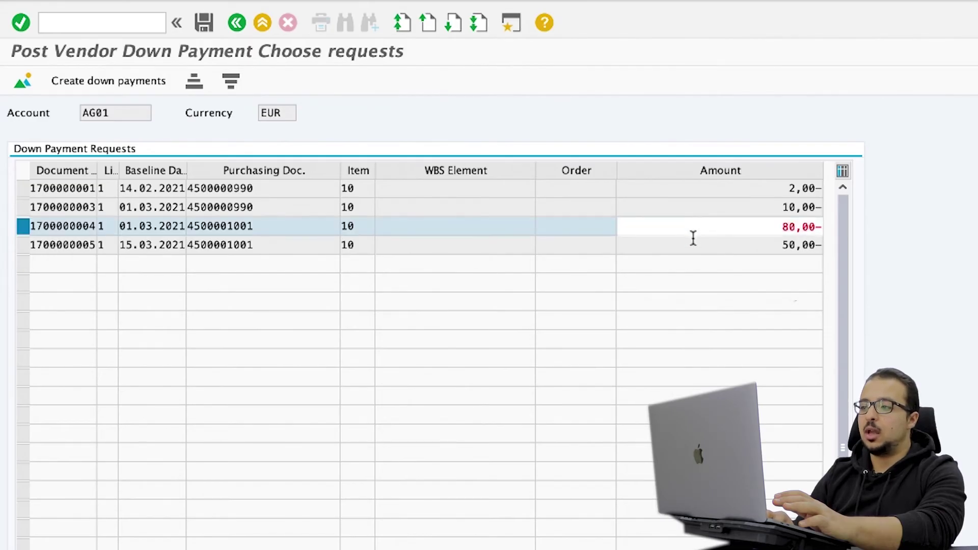
pyautogui.click(695, 245)
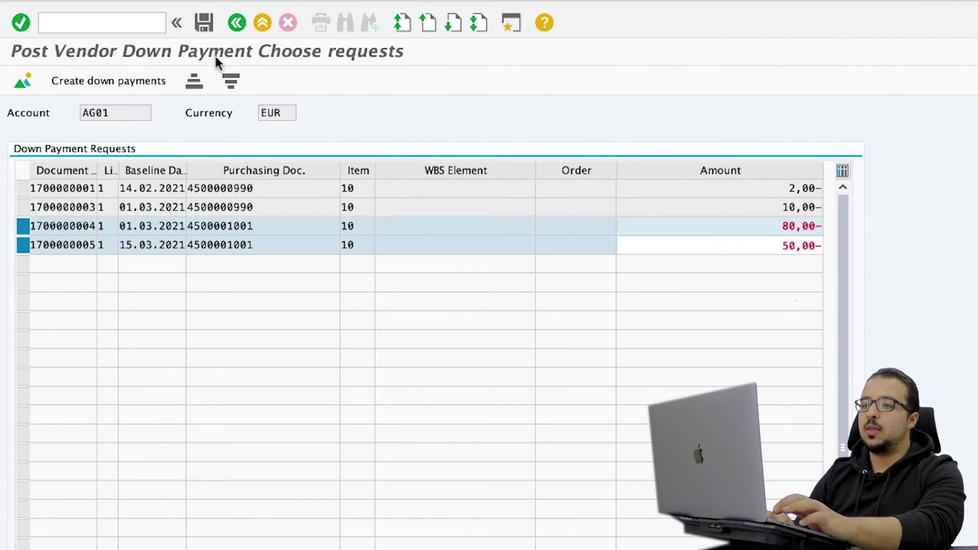
pyautogui.click(203, 23)
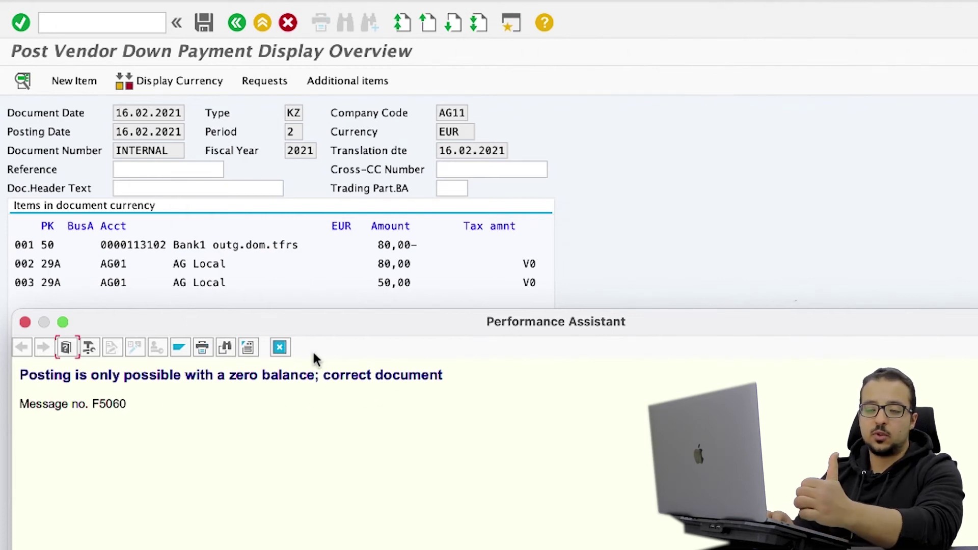
# Replace bank line 001's amount with * so it balances at 130,00, then post the document.
pyautogui.click(279, 347)
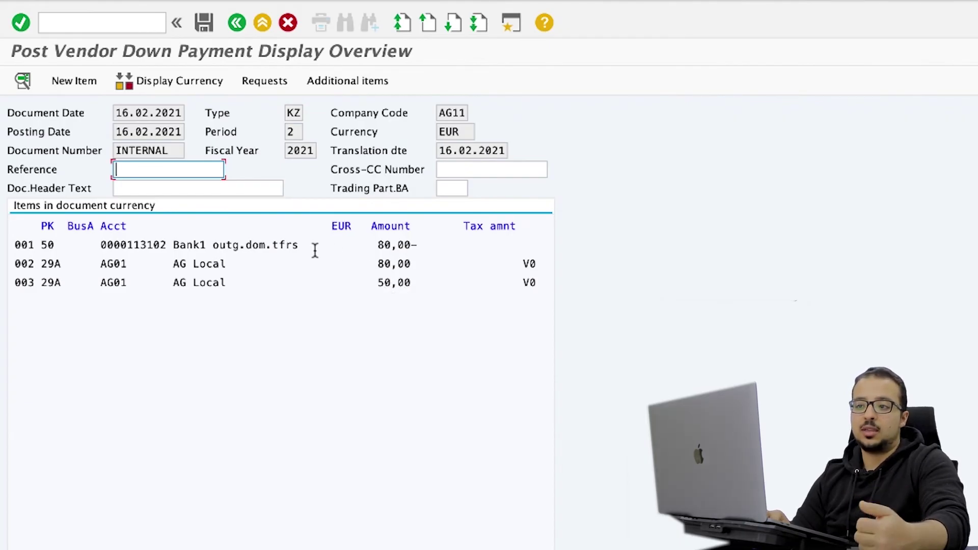
pyautogui.doubleClick(400, 247)
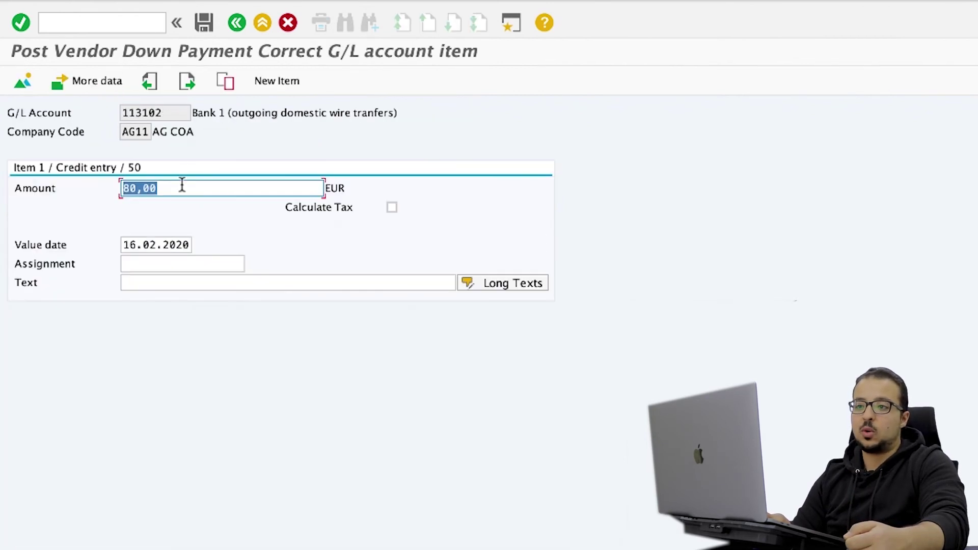
pyautogui.write('130')
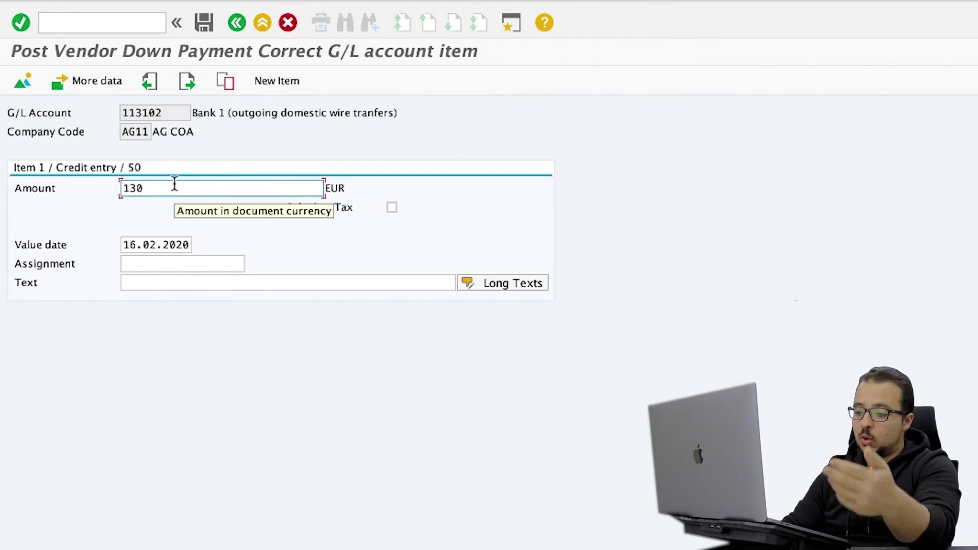
pyautogui.press('BackSpace')
pyautogui.press('BackSpace')
pyautogui.press('BackSpace')
pyautogui.write('*')
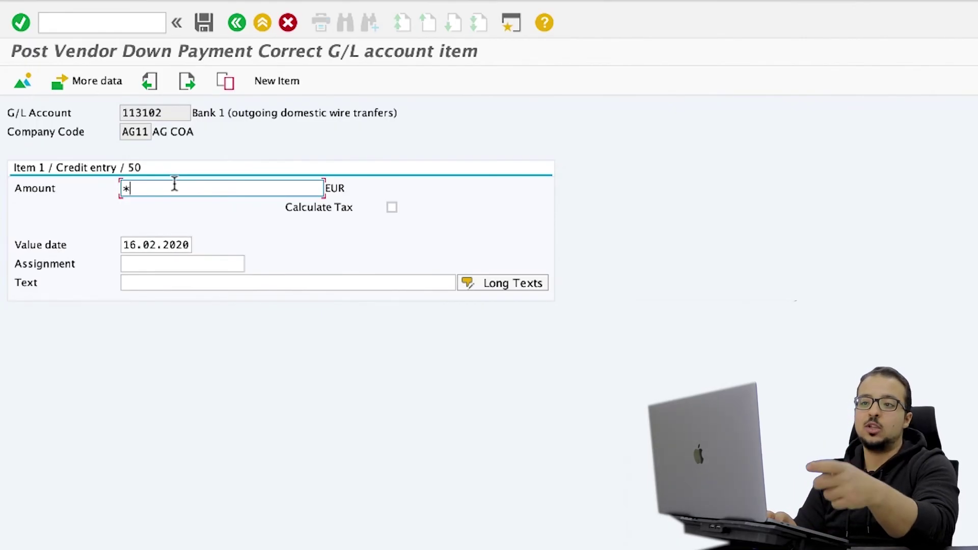
pyautogui.press('Return')
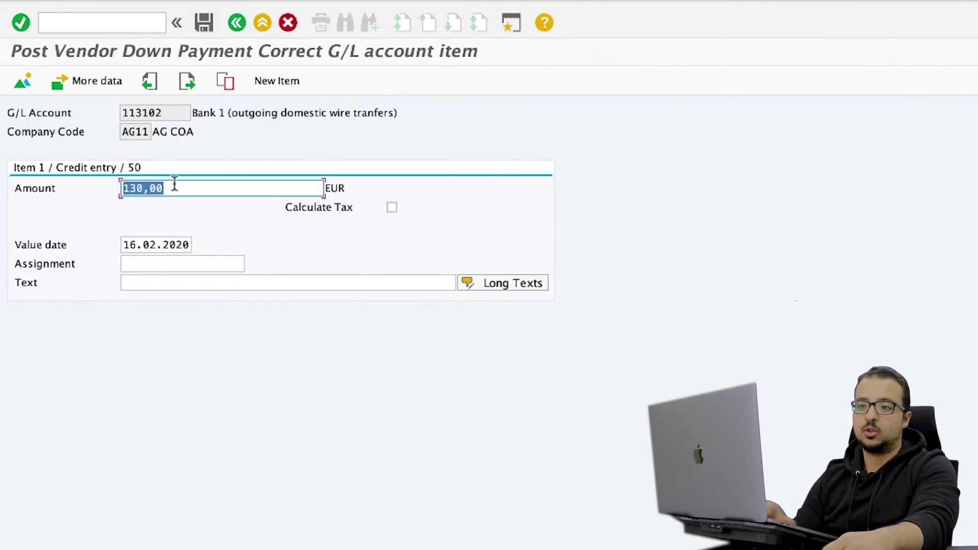
pyautogui.click(203, 25)
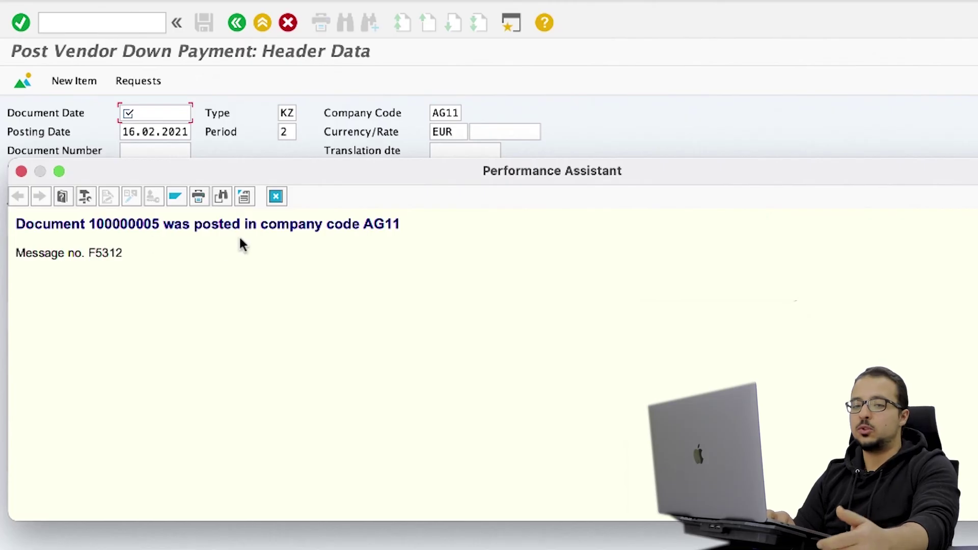
pyautogui.click(102, 22)
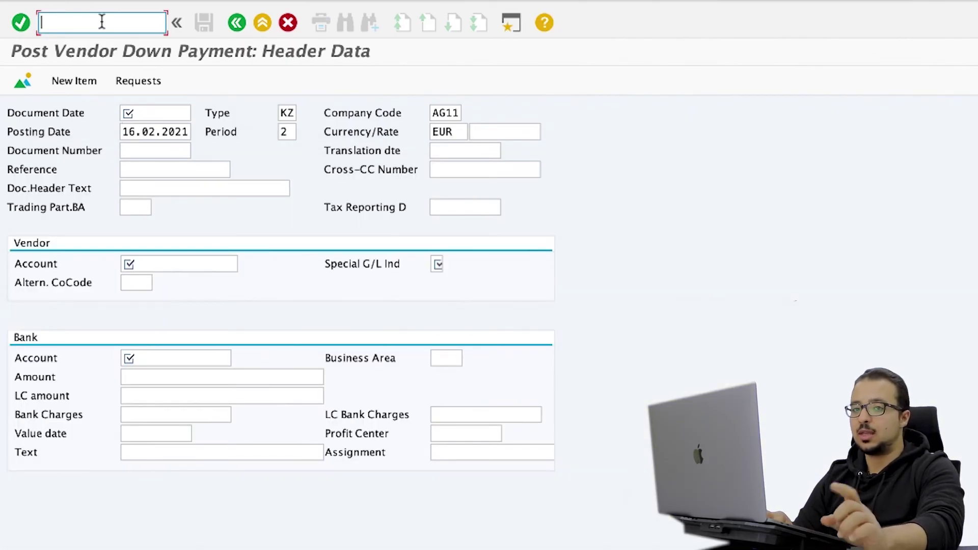
pyautogui.write('/')
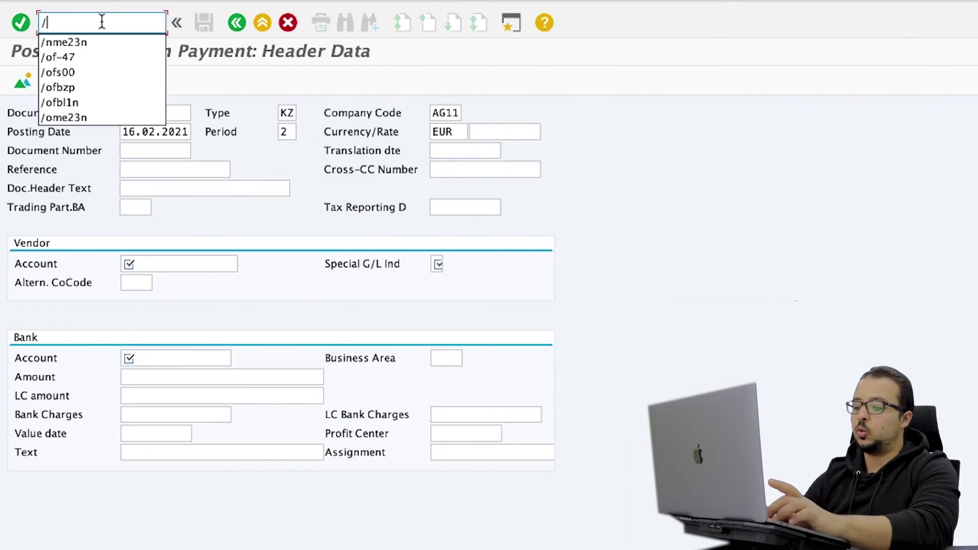
pyautogui.write('nme23')
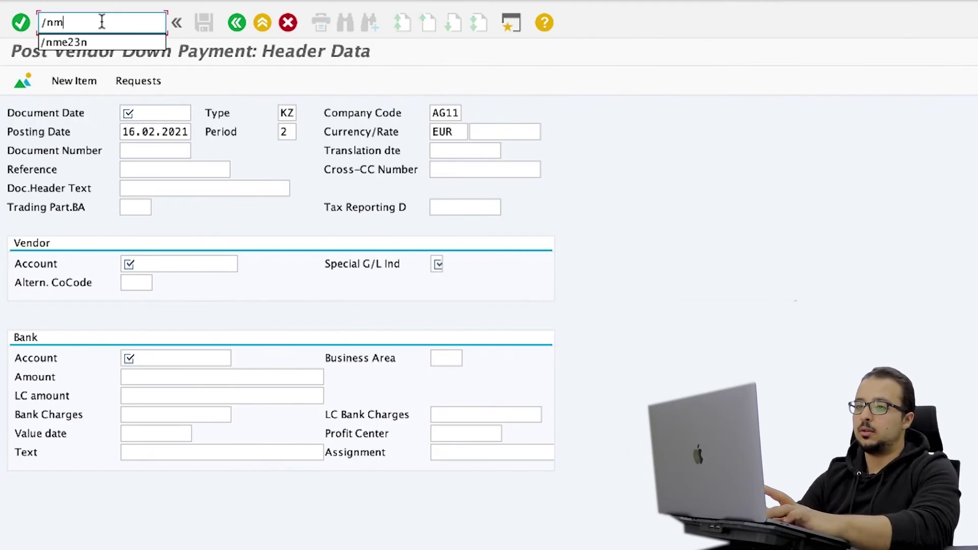
pyautogui.write('n')
pyautogui.press('Return')
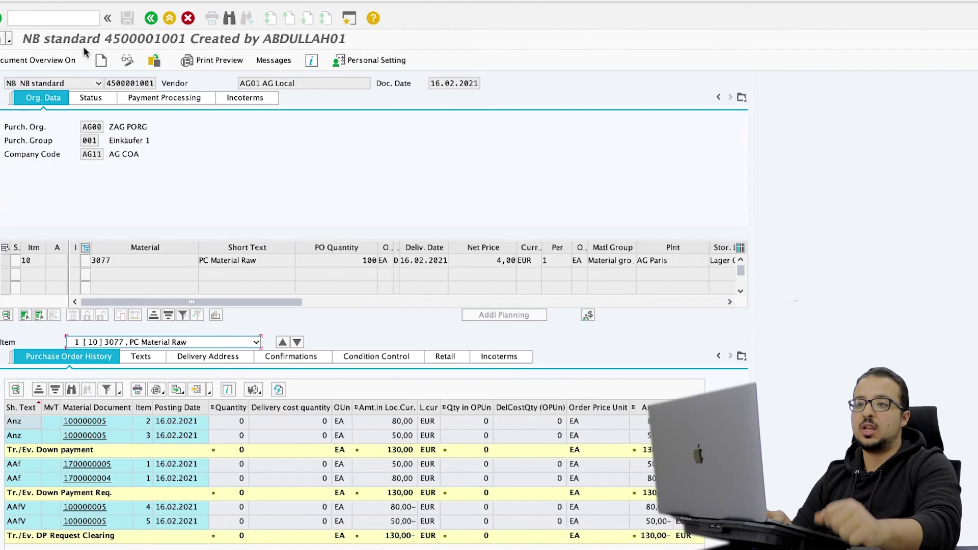
pyautogui.click(78, 18)
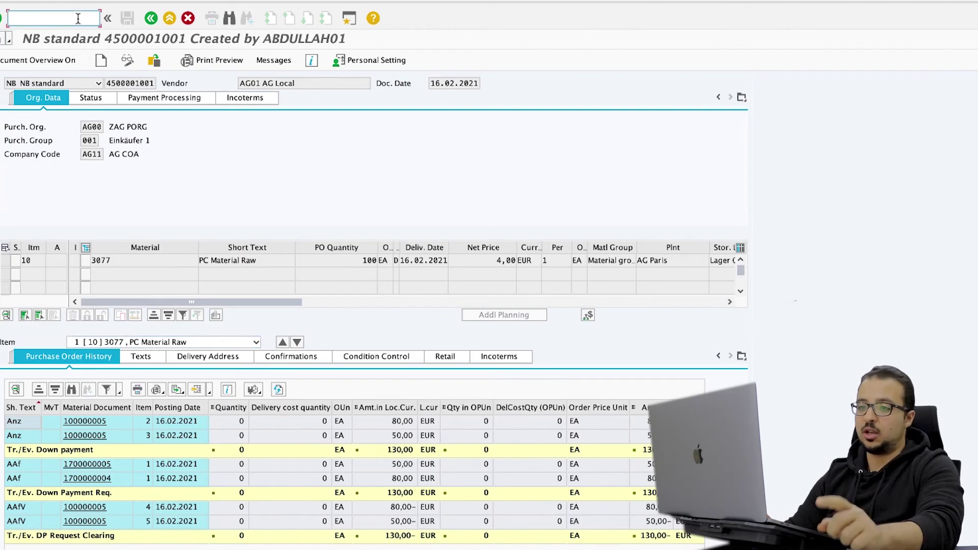
pyautogui.write('/nmi')
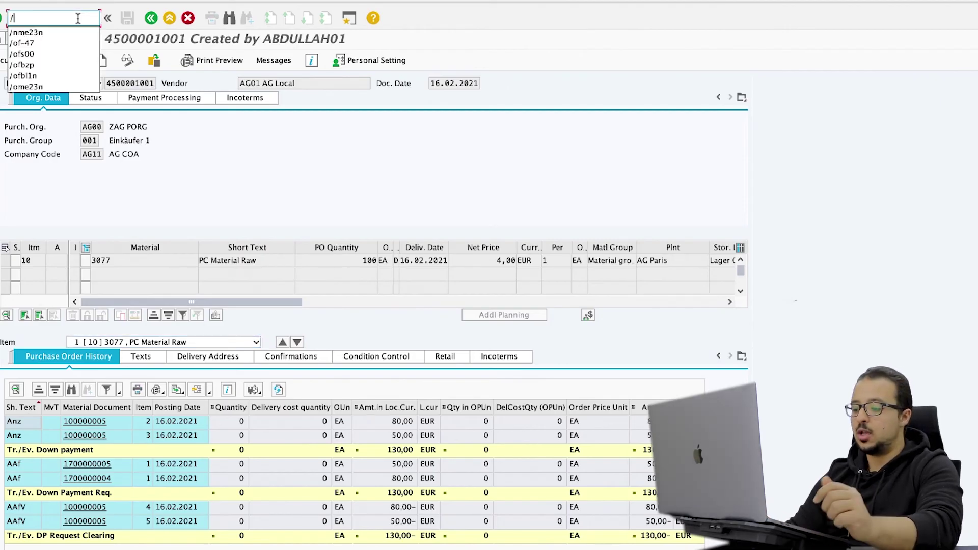
pyautogui.write('ro')
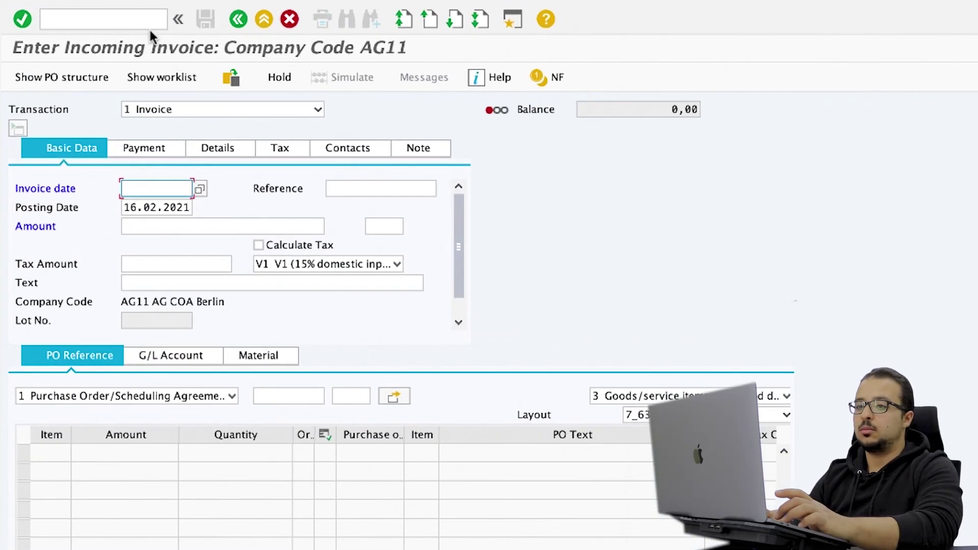
pyautogui.write('16.02.2021')
pyautogui.press('Return')
pyautogui.click(296, 396)
pyautogui.press('super+v')
pyautogui.press('Return')
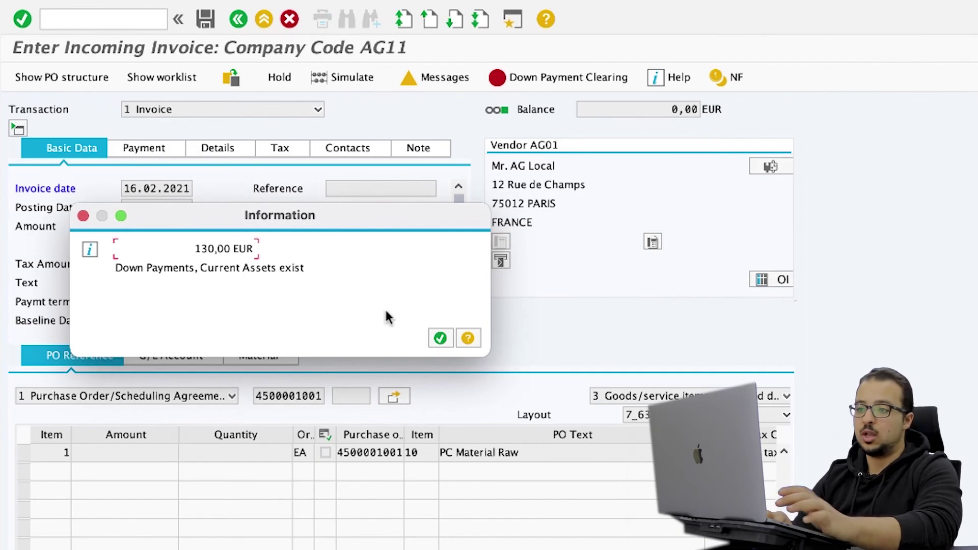
pyautogui.click(439, 339)
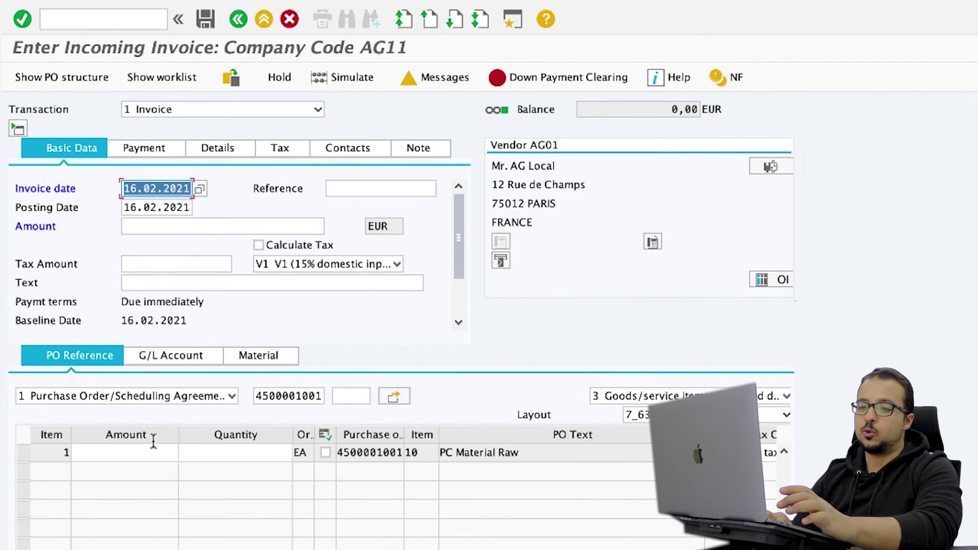
# Enter item amount 100 for quantity 25, header amount 100, and post the invoice.
pyautogui.click(139, 450)
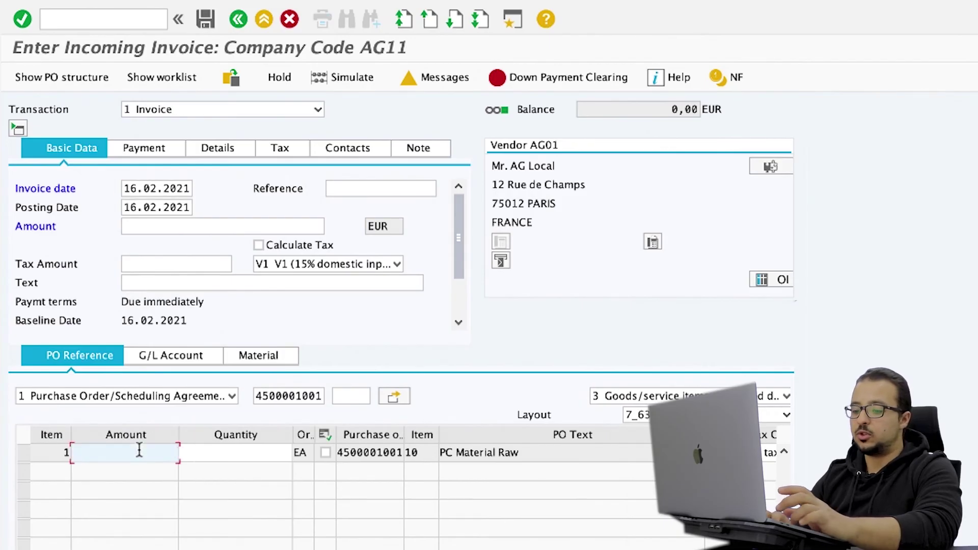
pyautogui.write('100')
pyautogui.press('Tab')
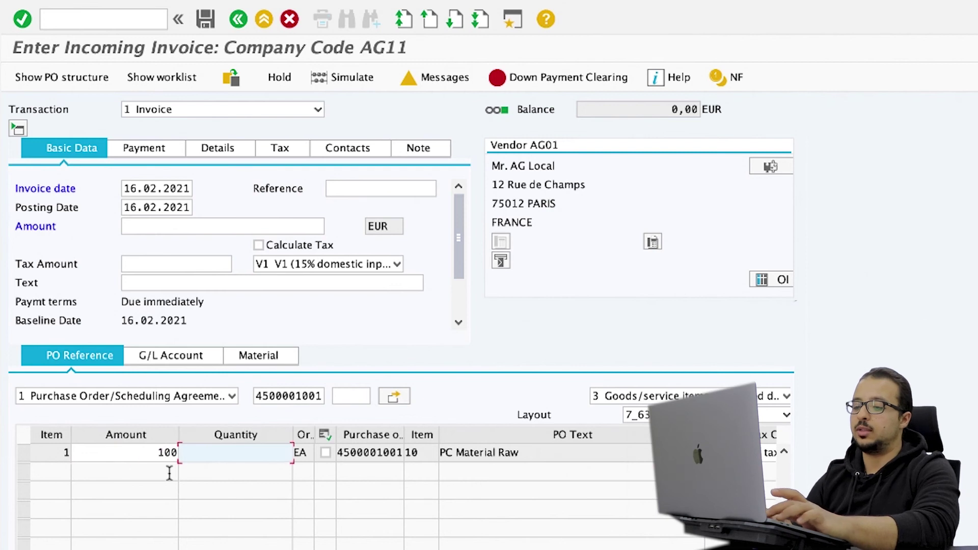
pyautogui.write('25')
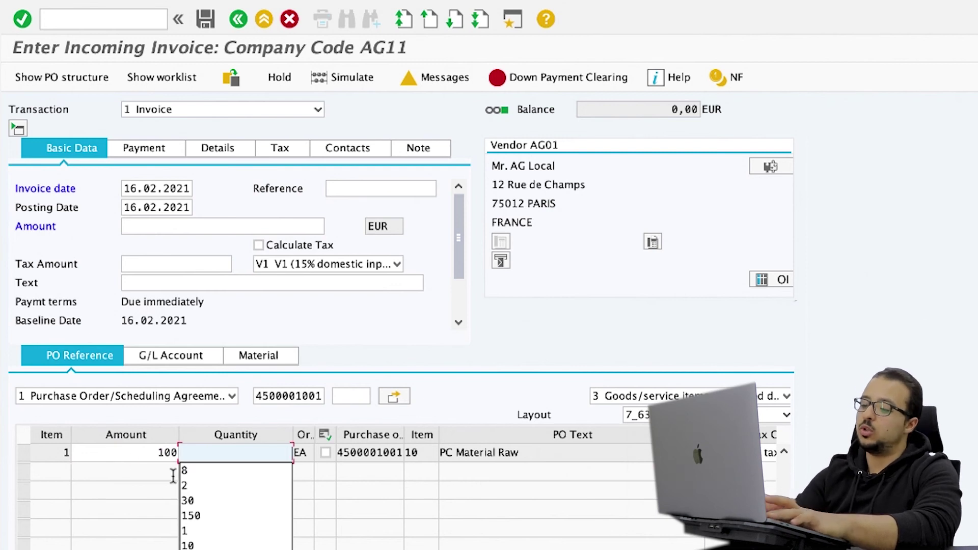
pyautogui.press('Return')
pyautogui.click(164, 227)
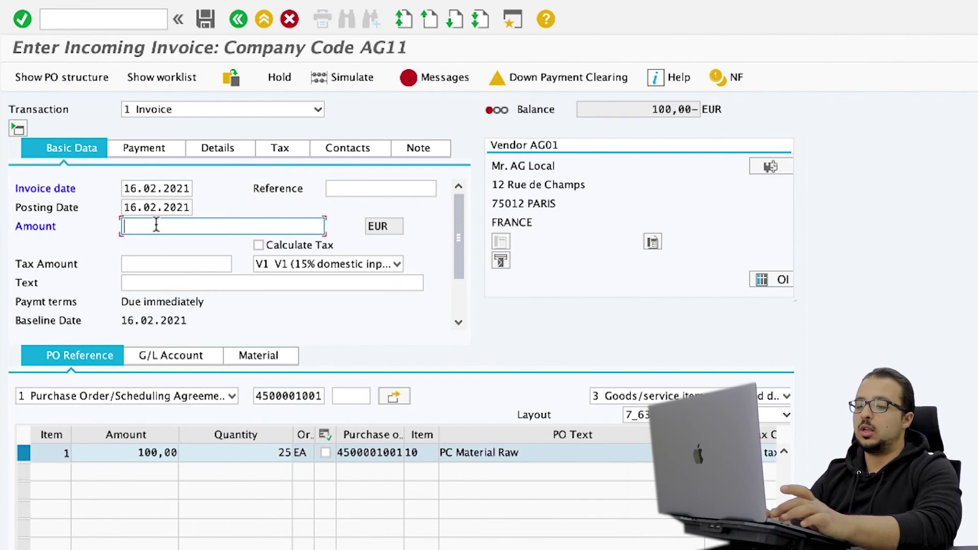
pyautogui.write('100')
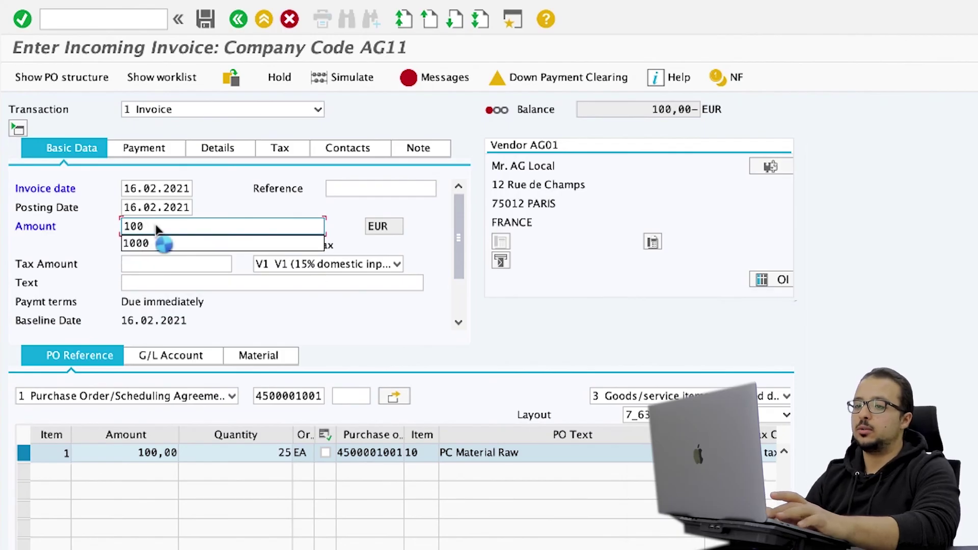
pyautogui.press('Return')
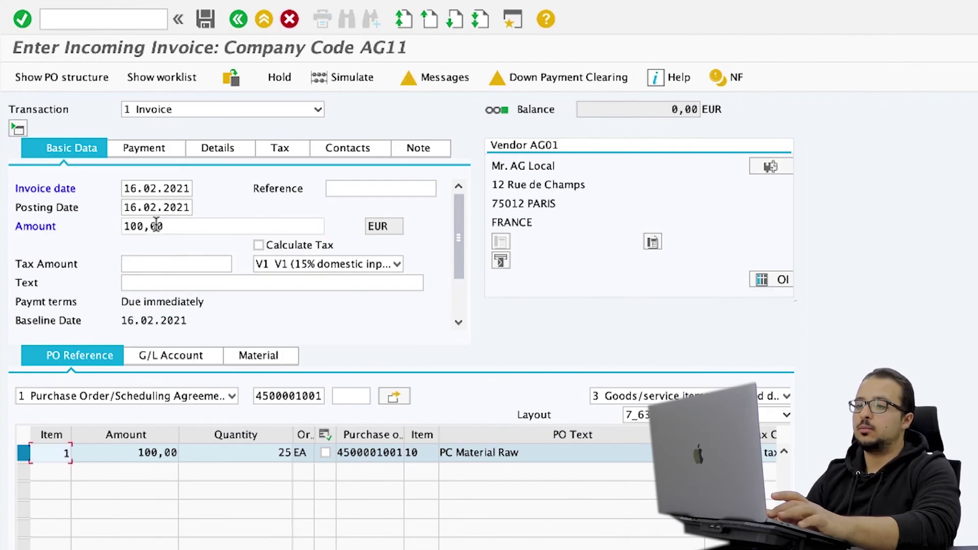
pyautogui.click(206, 22)
pyautogui.click(65, 18)
# Reopen ME23N and inspect the new RE-L invoice receipt line in the PO history.
pyautogui.write('/nme23n')
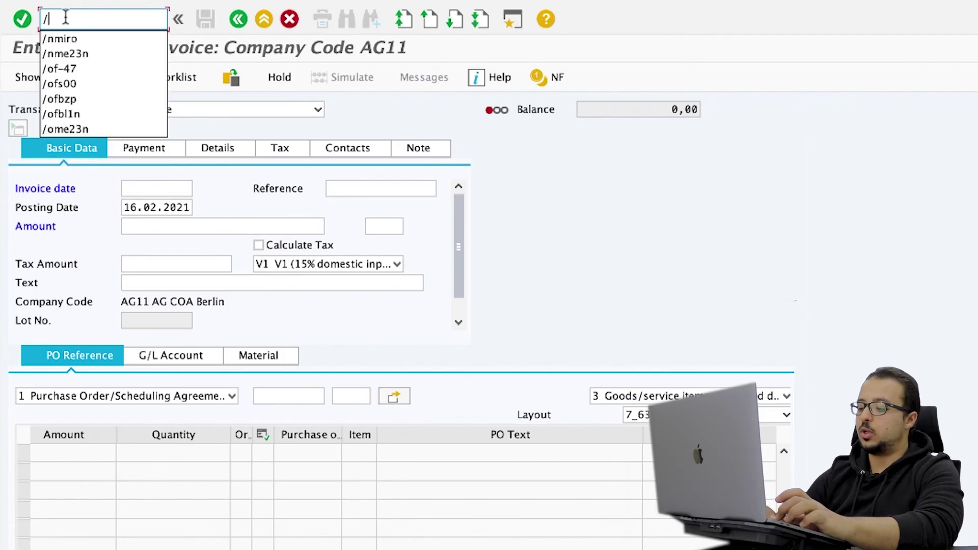
pyautogui.press('Return')
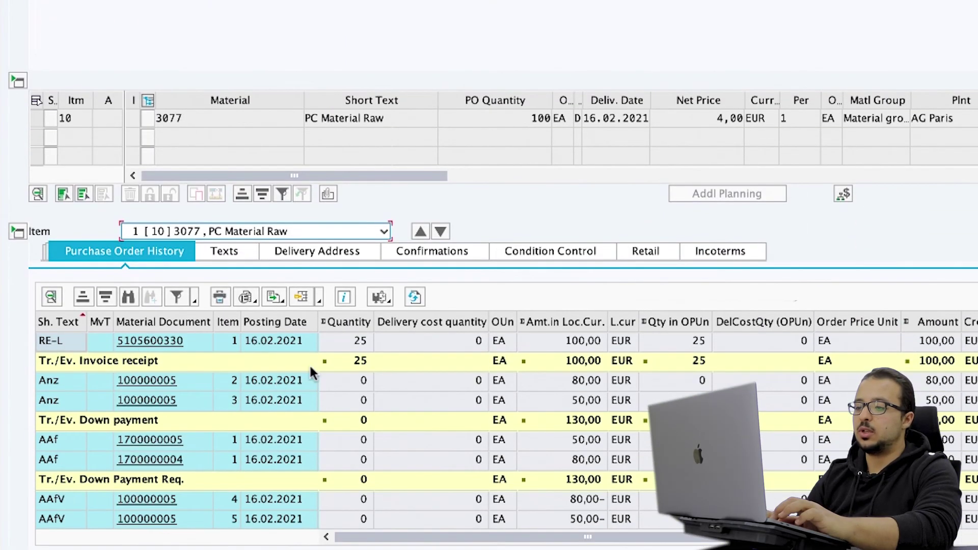
pyautogui.click(563, 349)
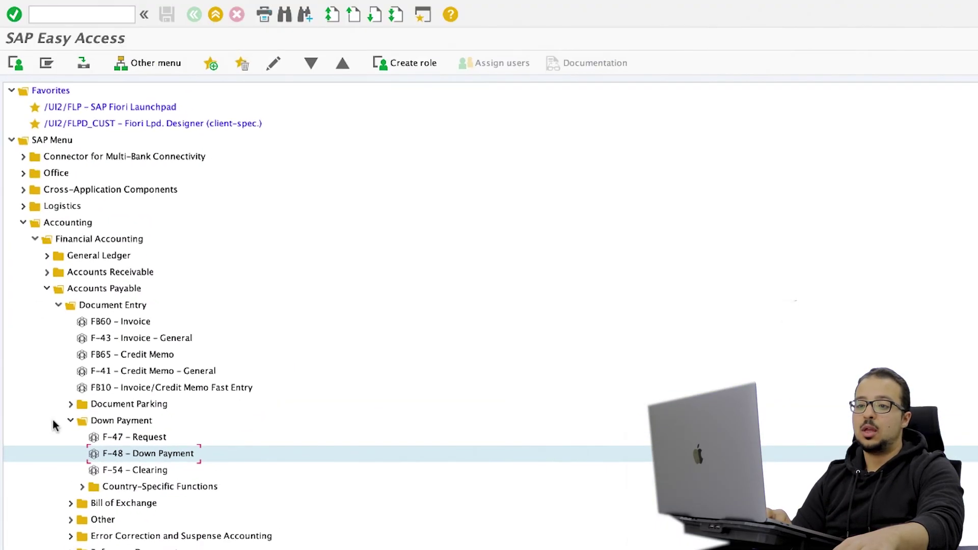
# Open F-44 Clear Vendor and list AG01's open items with special G/L indicator A.
pyautogui.click(59, 306)
pyautogui.click(58, 338)
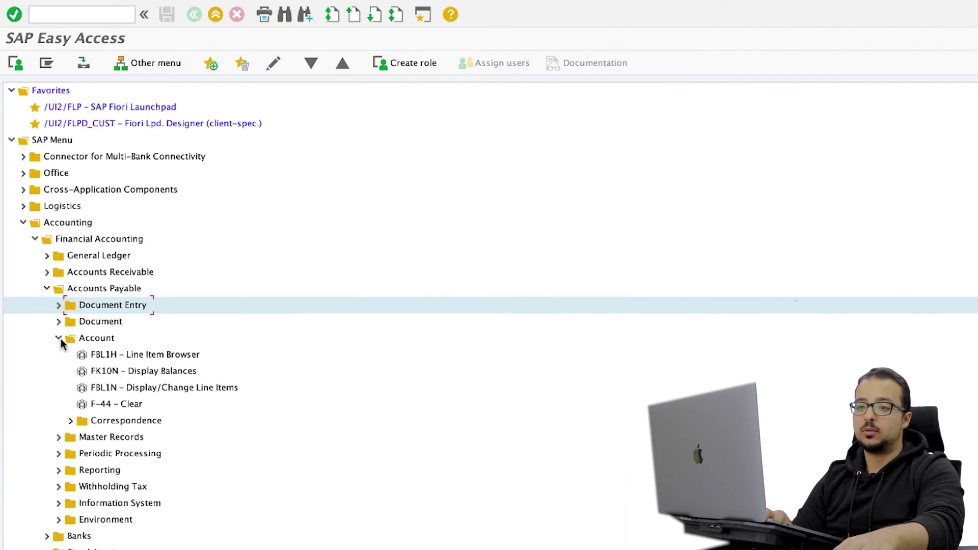
pyautogui.click(111, 406)
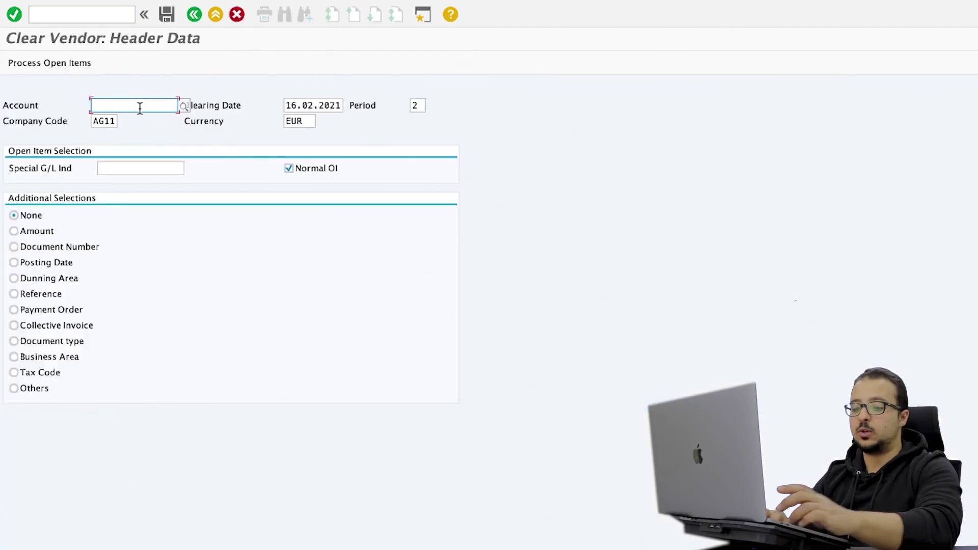
pyautogui.write('AG01')
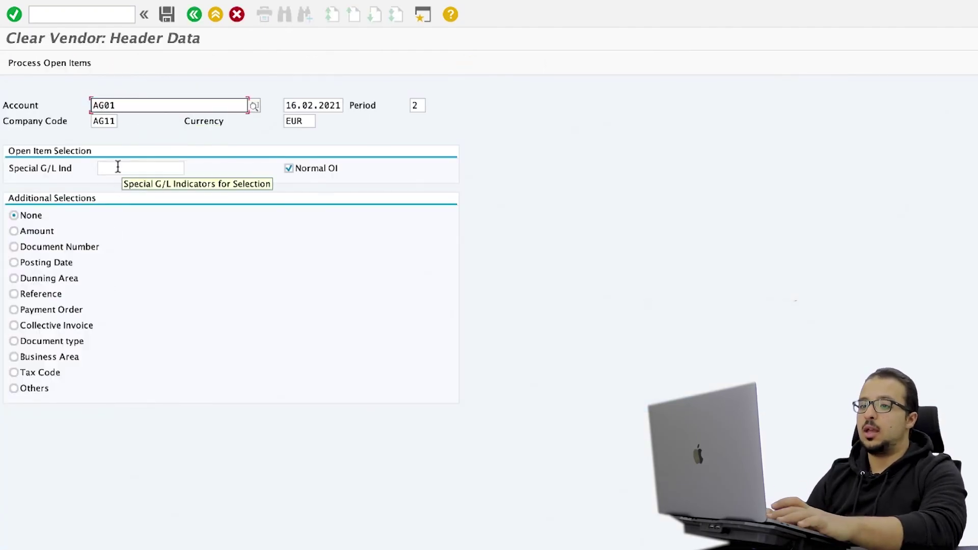
pyautogui.click(145, 169)
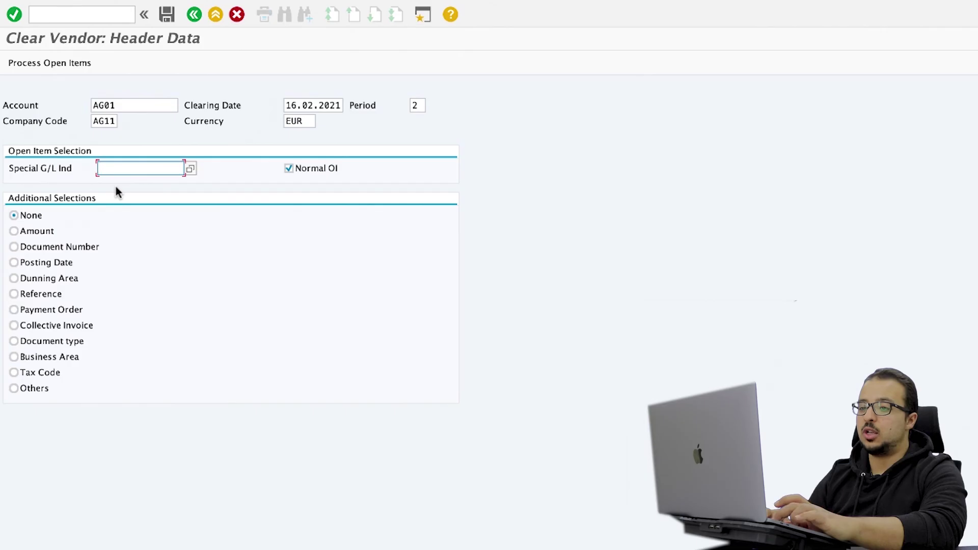
pyautogui.write('A')
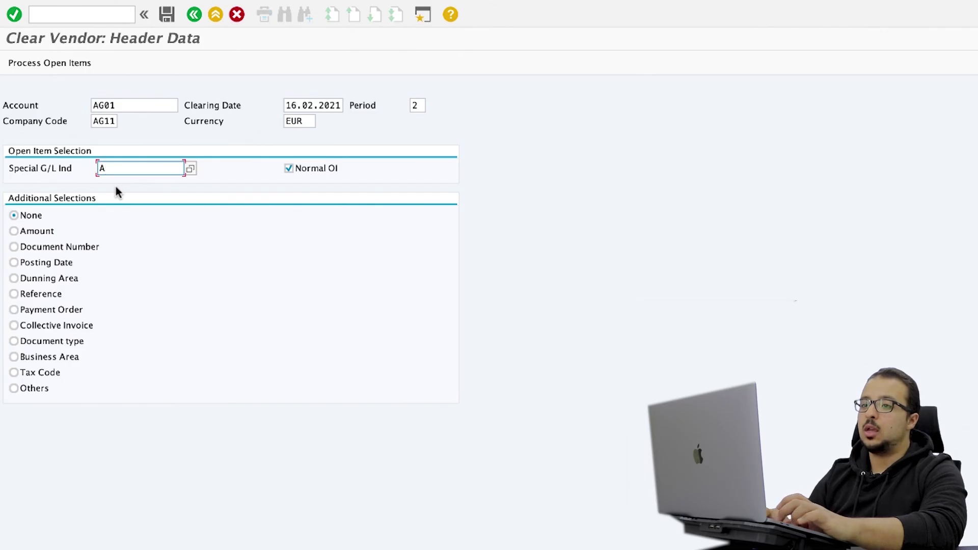
pyautogui.press('Return')
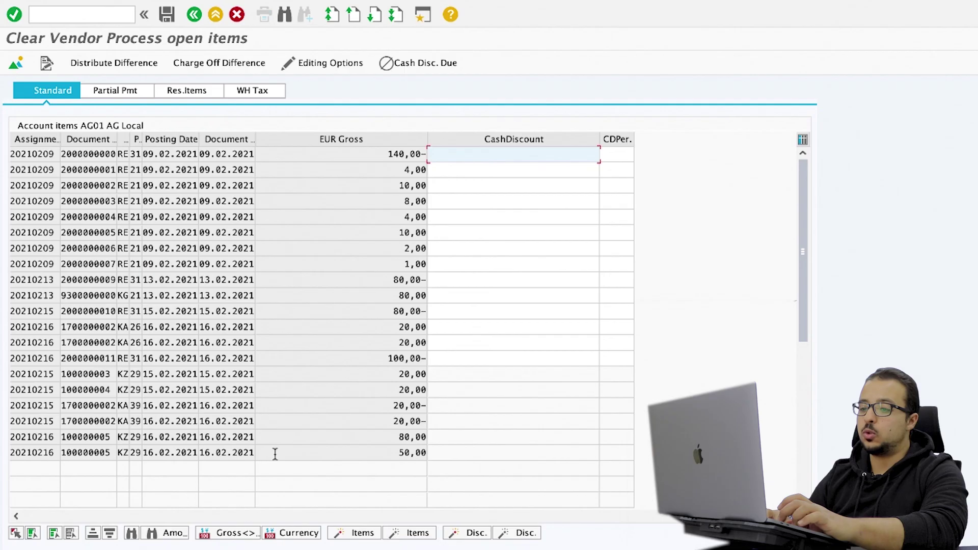
# Activate the 50,00 and 80,00 down payments and the 100,00- invoice for clearing.
pyautogui.doubleClick(345, 455)
pyautogui.doubleClick(345, 438)
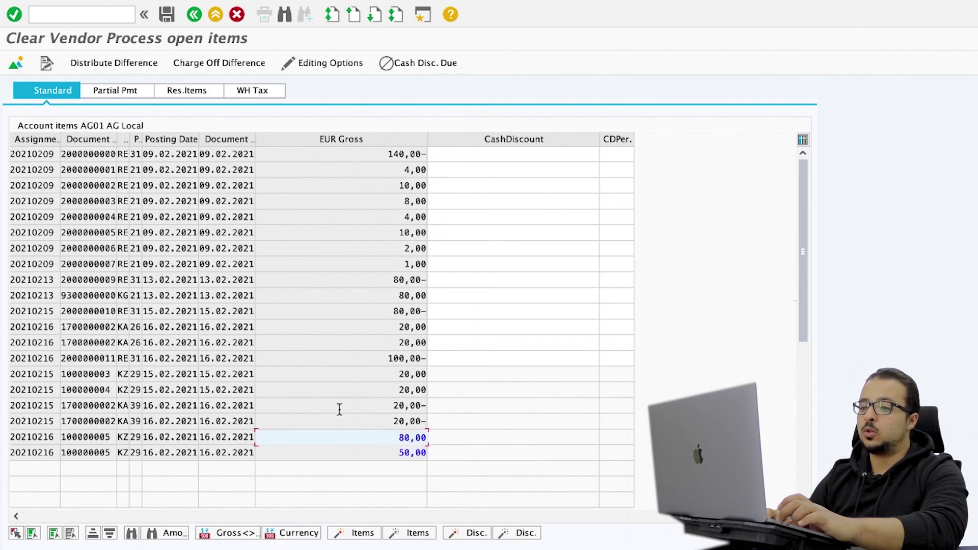
pyautogui.doubleClick(372, 356)
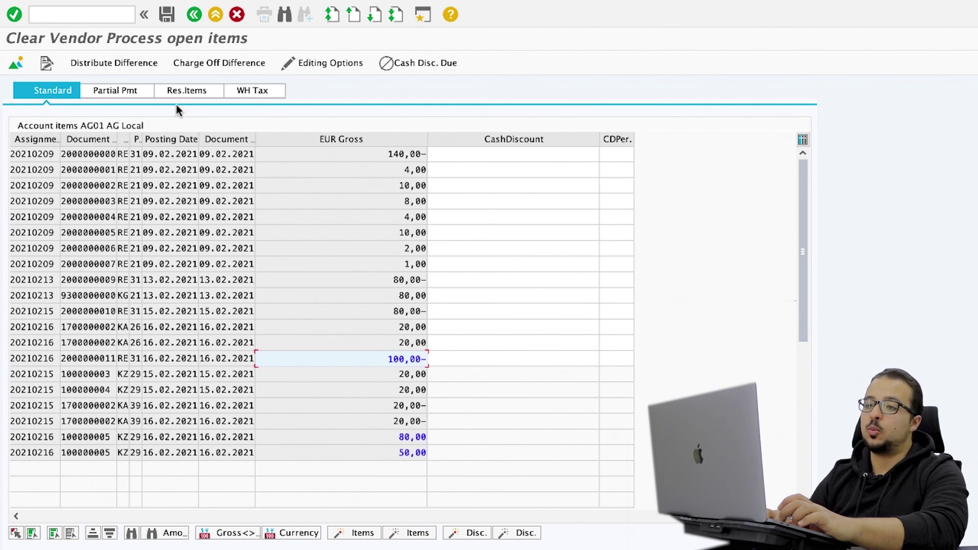
# On the Partial Pmt tab, change the 80,00 item's payment amount to 50 and post the clearing.
pyautogui.click(136, 91)
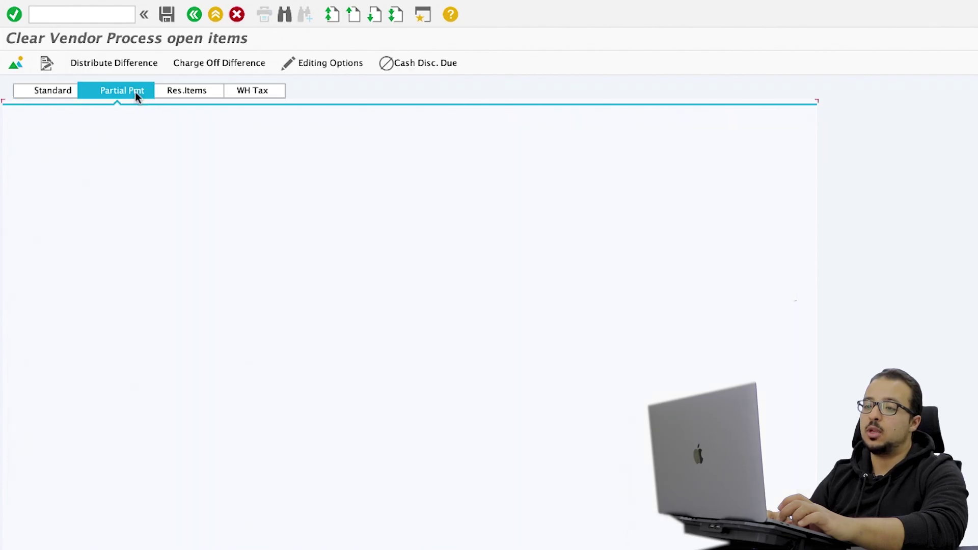
pyautogui.click(375, 434)
pyautogui.moveTo(375, 434); pyautogui.dragTo(623, 434)
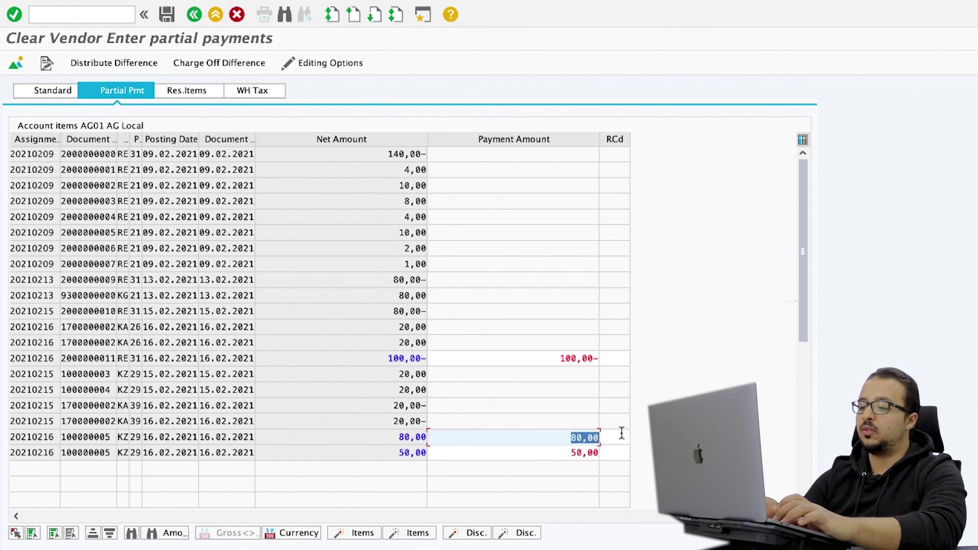
pyautogui.write('50')
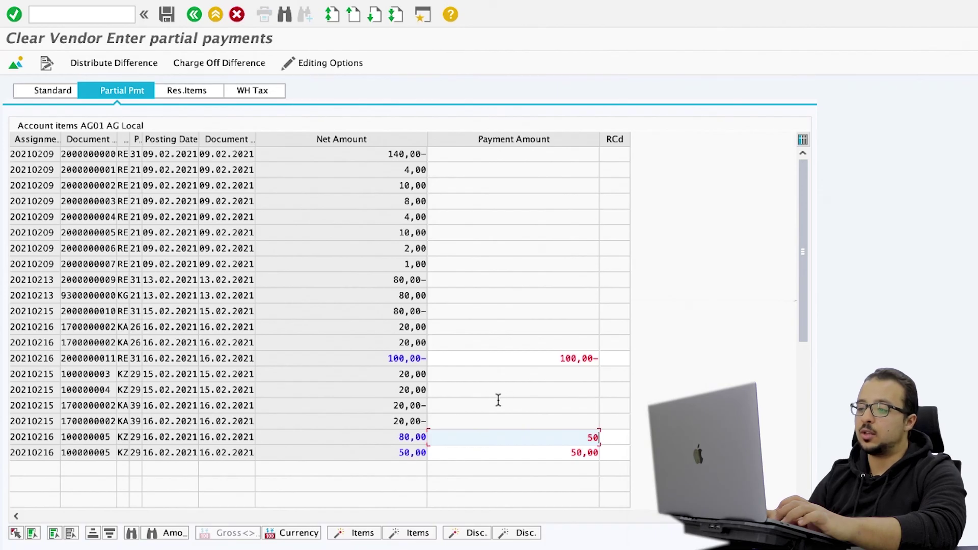
pyautogui.press('Return')
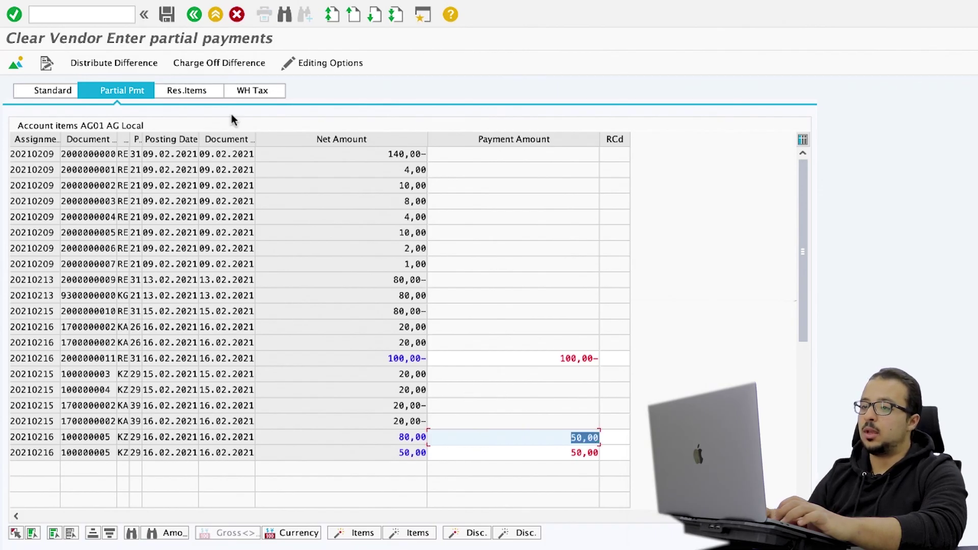
pyautogui.click(167, 16)
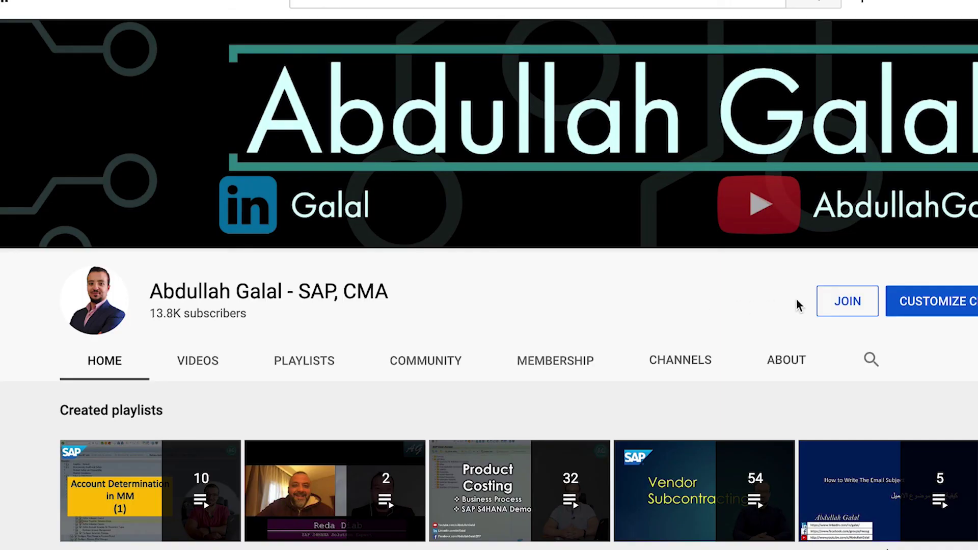
pyautogui.click(851, 307)
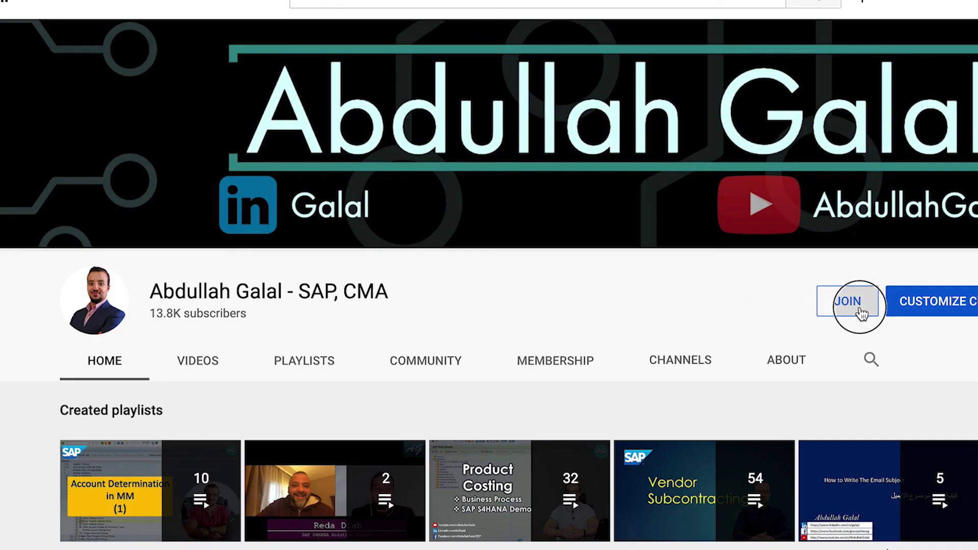